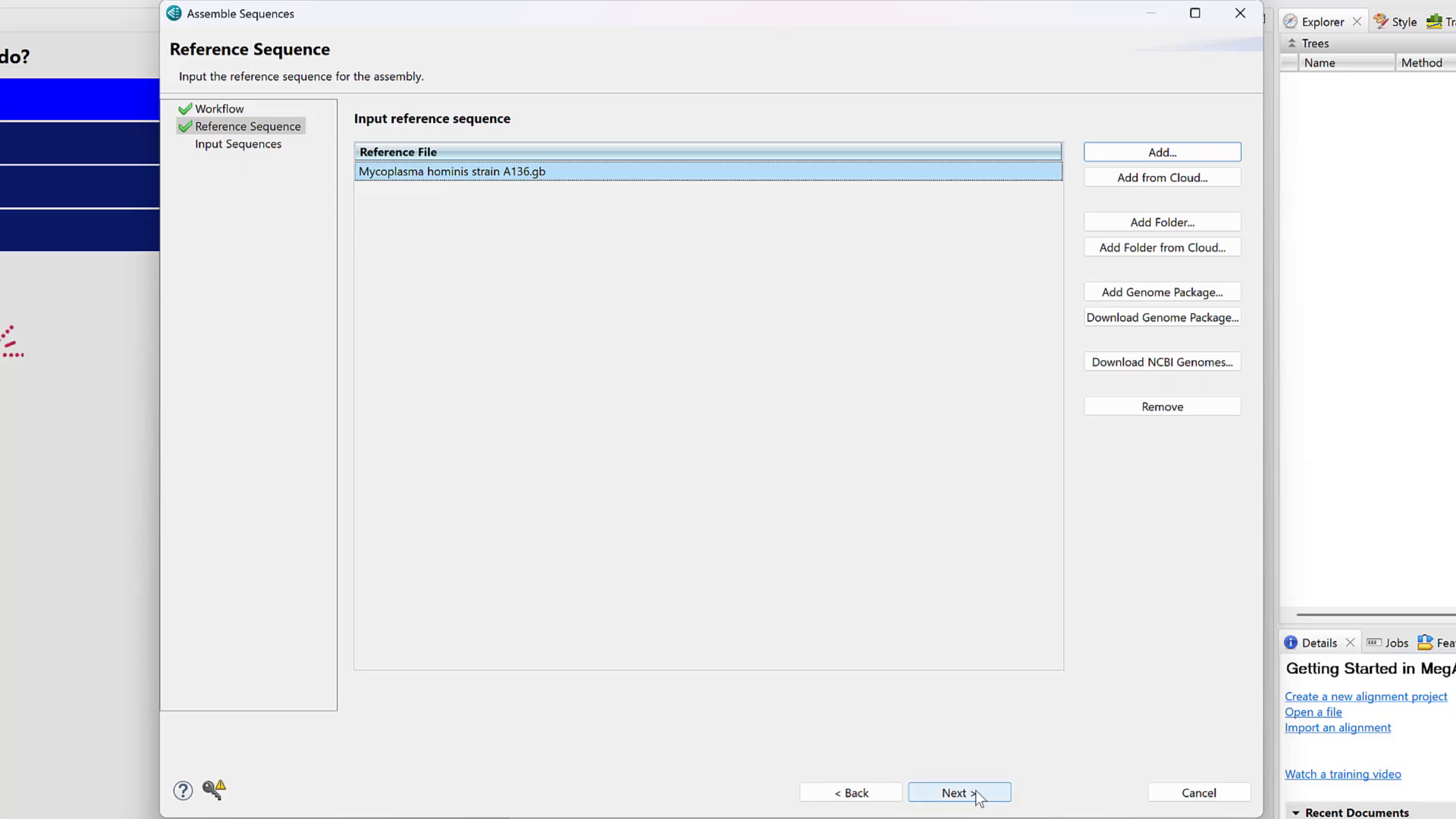
Add all files from the Mycoplasma genome files folder except Mycoplasma hominis strain A136.gb as input sequences.
left_click(975, 790)
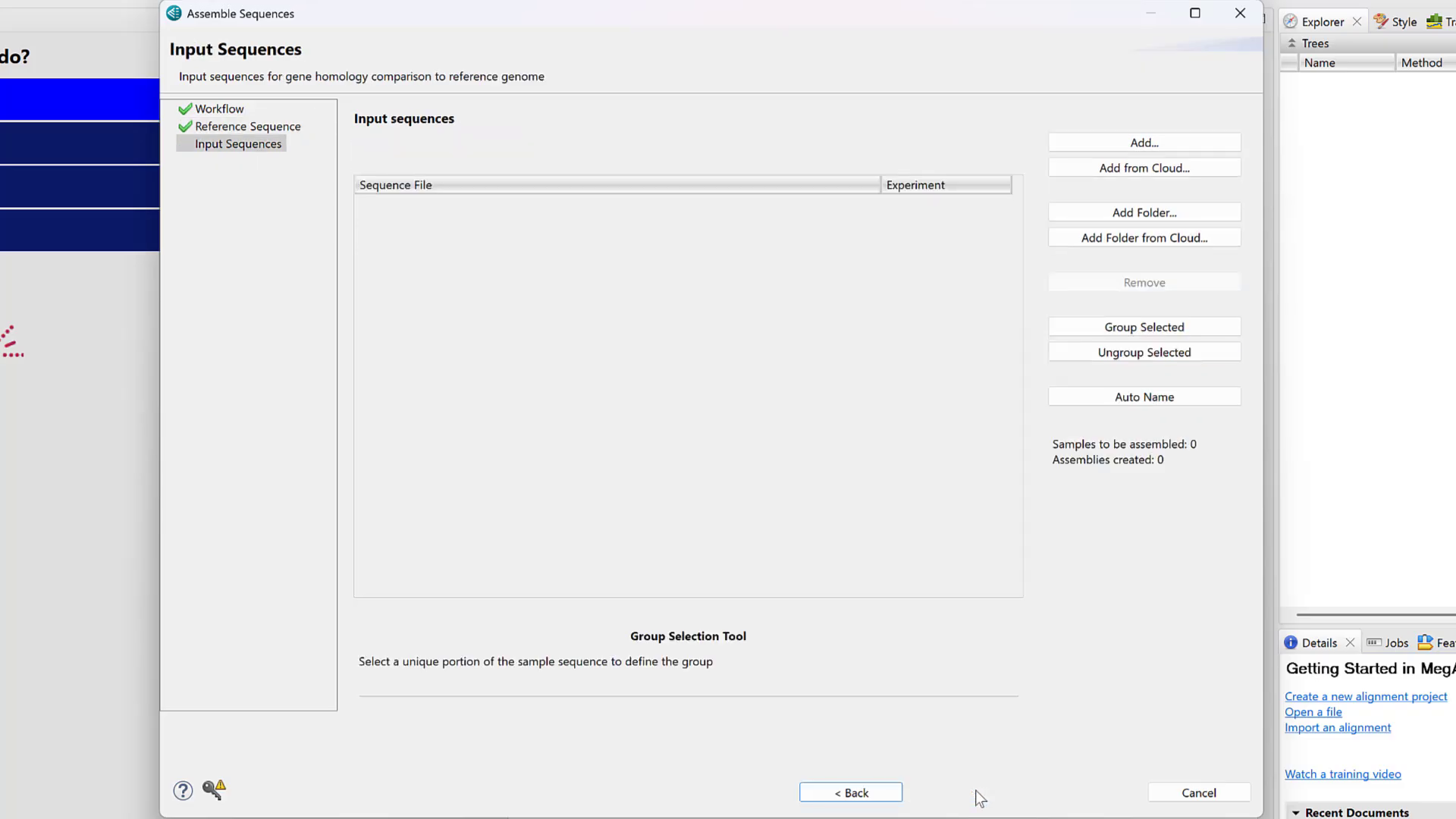
left_click(1191, 144)
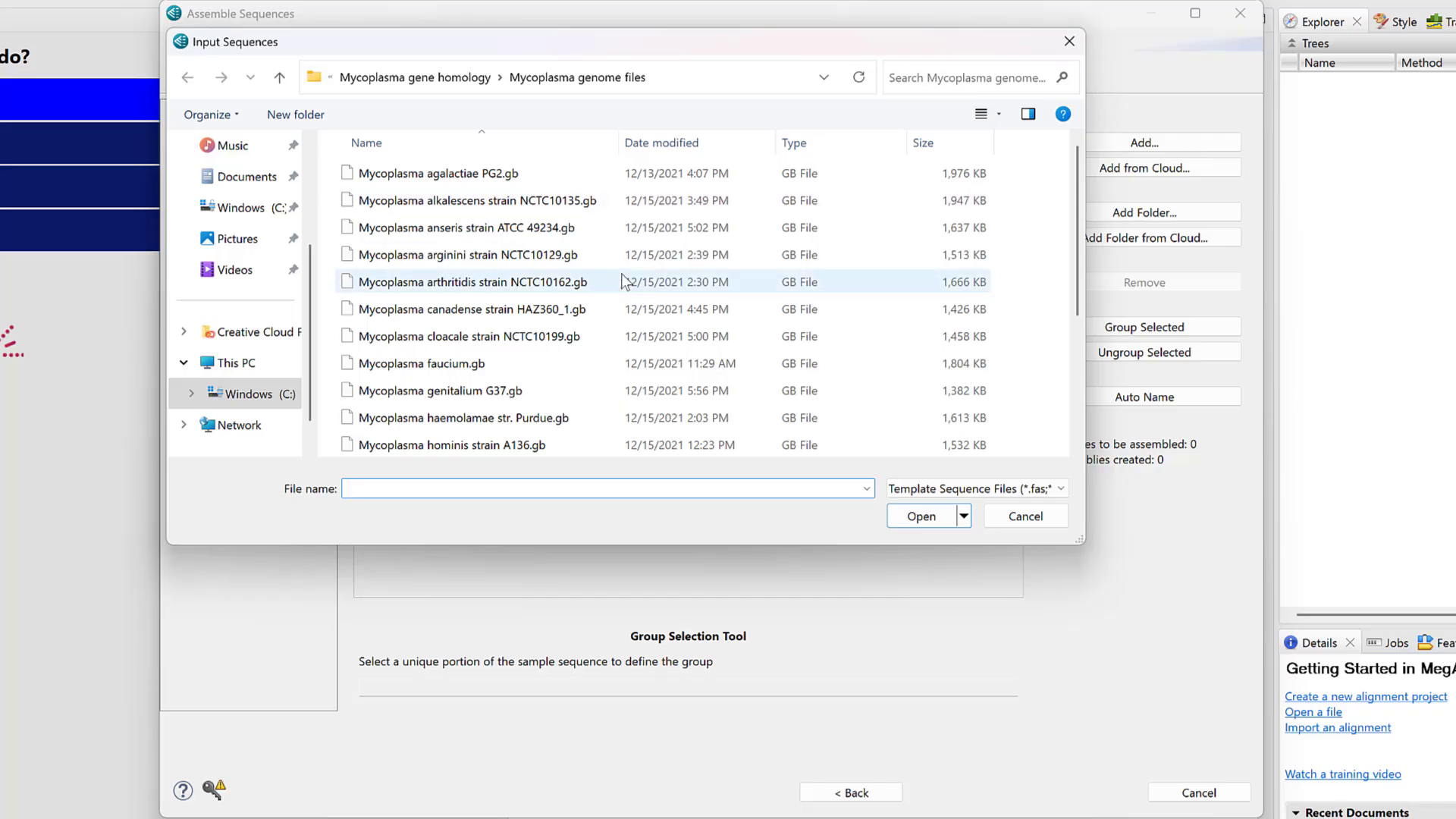
left_click(567, 367)
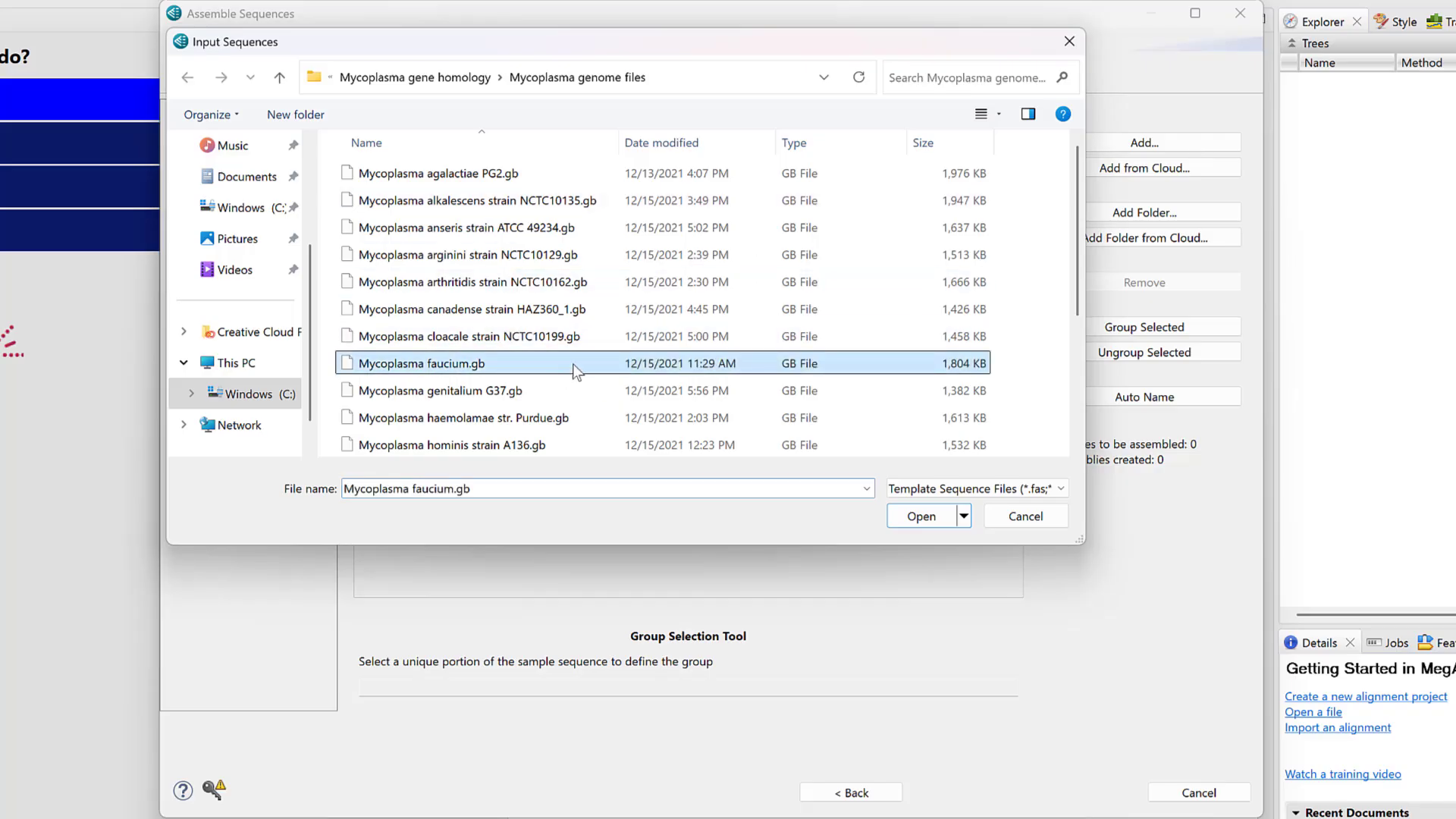
key("ctrl+a")
left_click(503, 447, "ctrl")
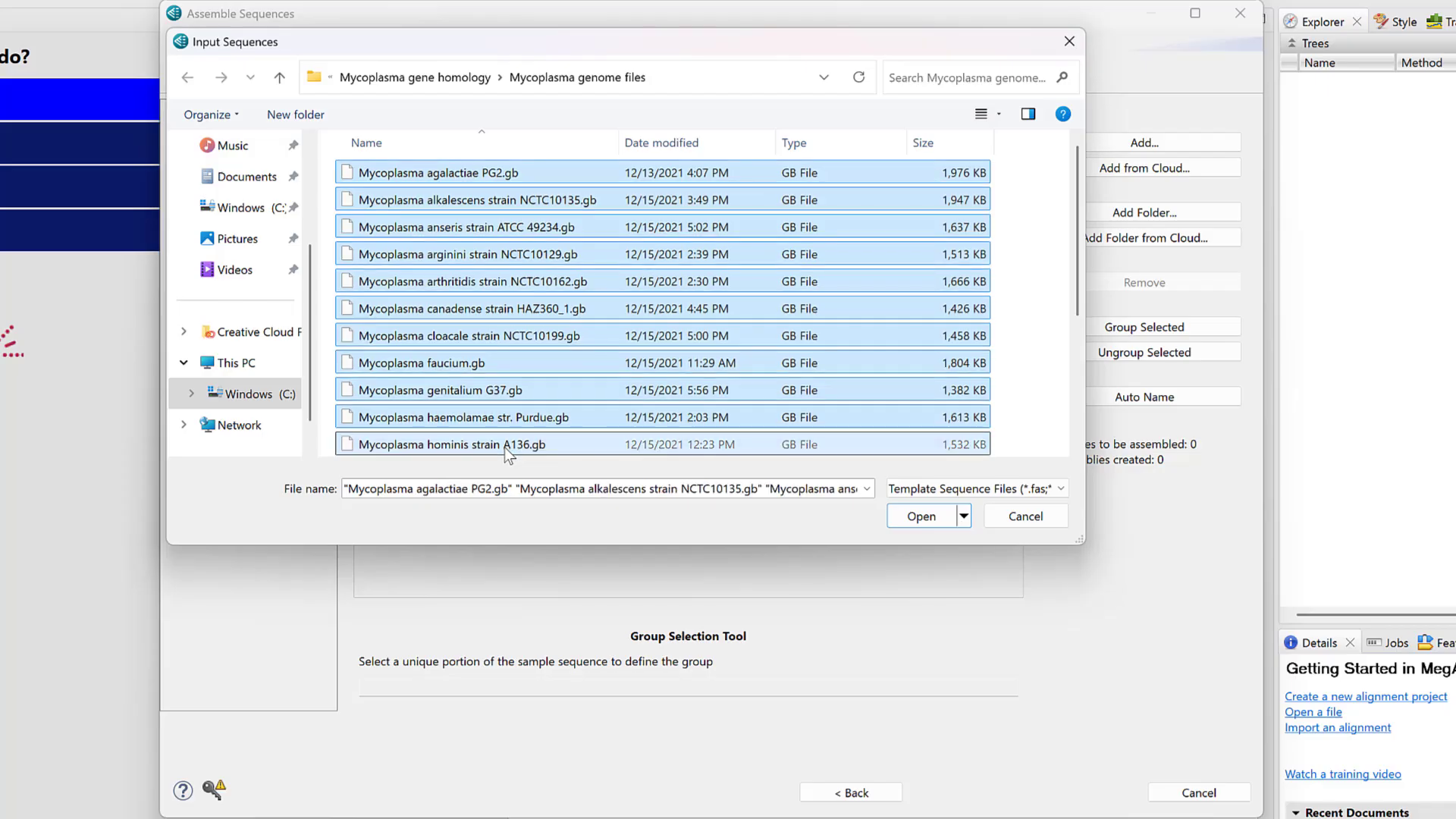
left_click(922, 517)
left_click(975, 792)
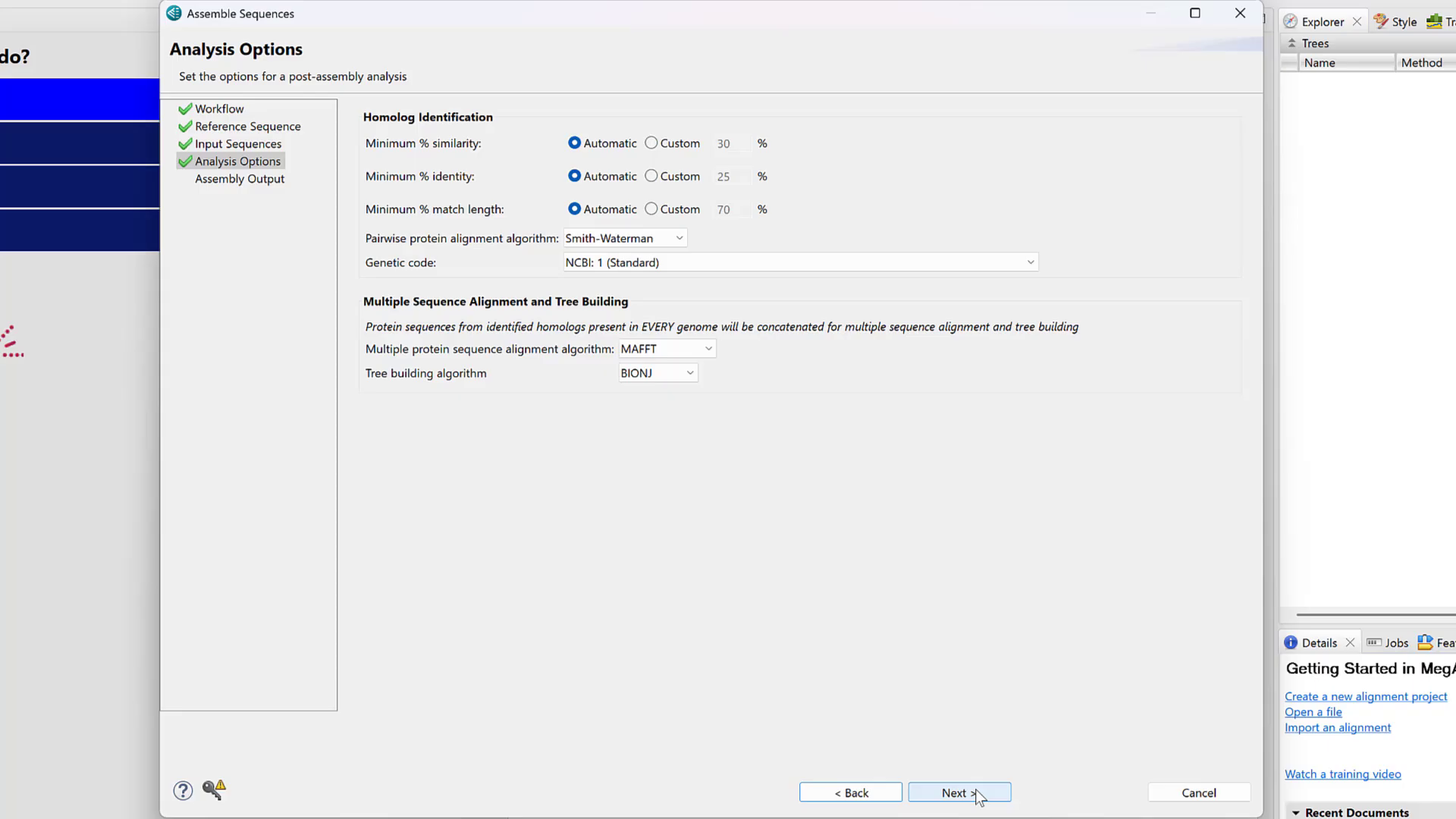
Set the tree building algorithm to RAxML-NG in the analysis options and continue to the assembly output settings.
left_click(693, 371)
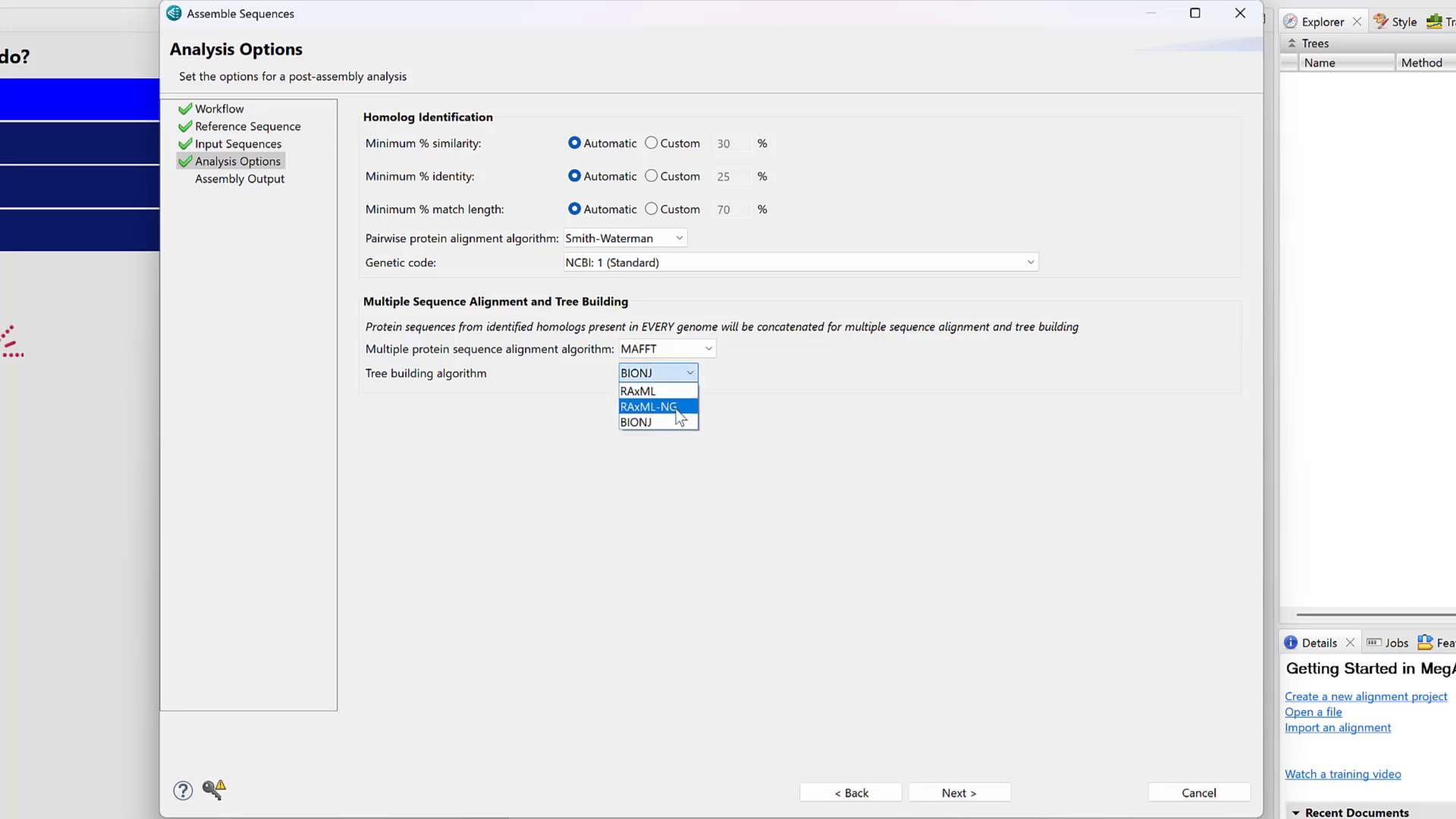
left_click(677, 409)
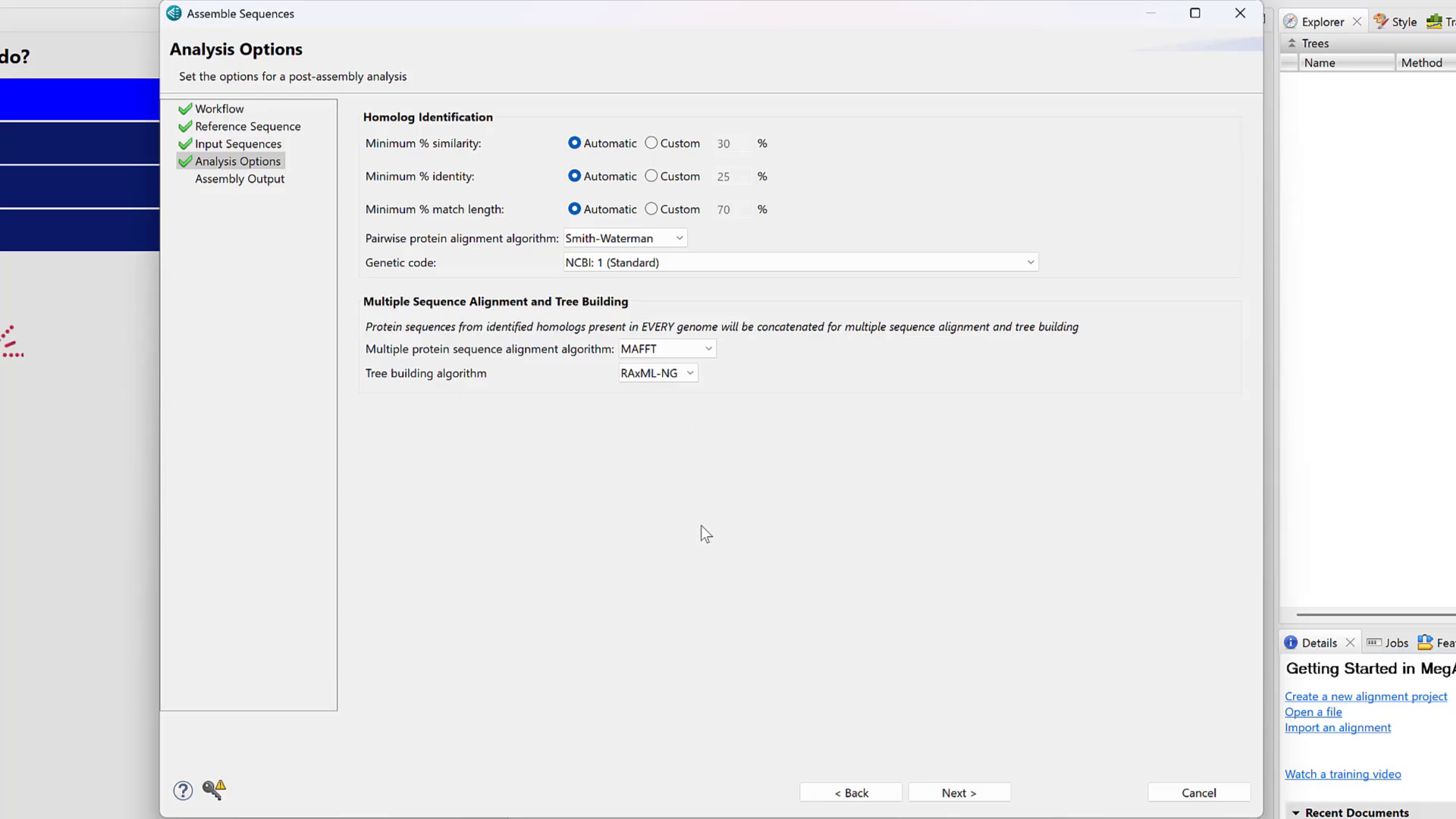
left_click(994, 795)
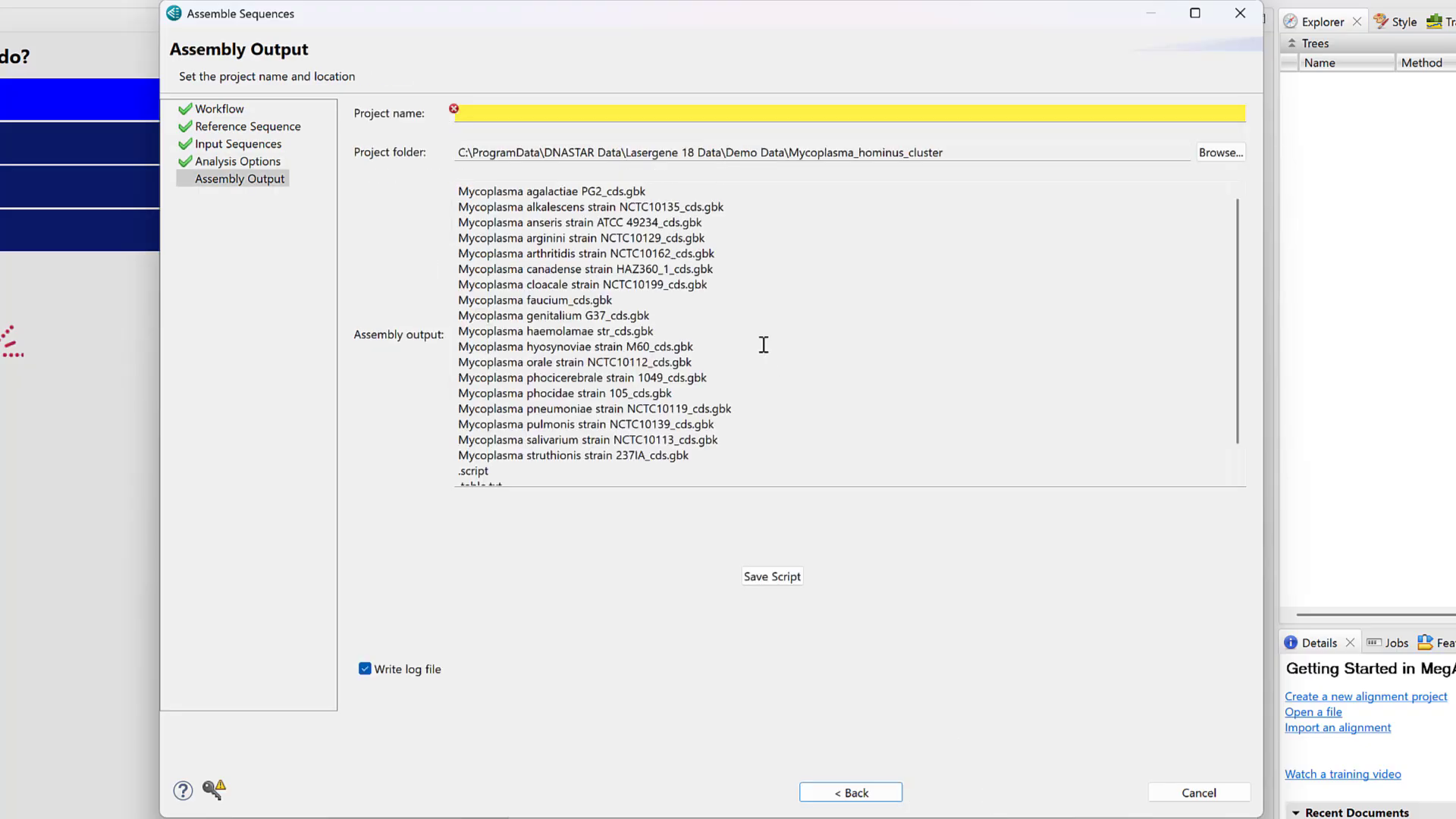
Name the project Mycoplasma_hominus_cluster and run the assembly on this computer.
left_click(608, 116)
type("Mycoplasma_hominus_cluster")
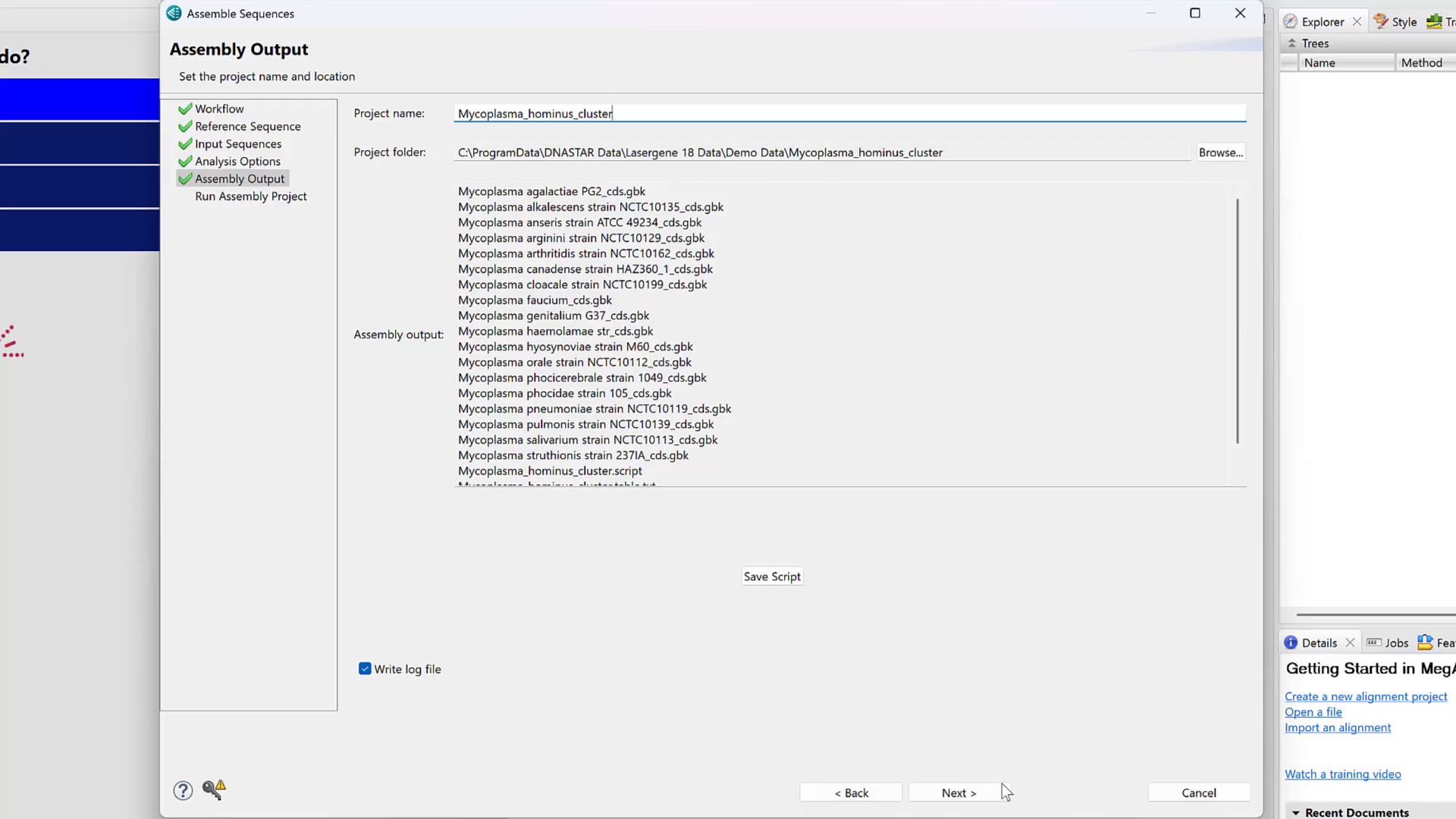
left_click(957, 792)
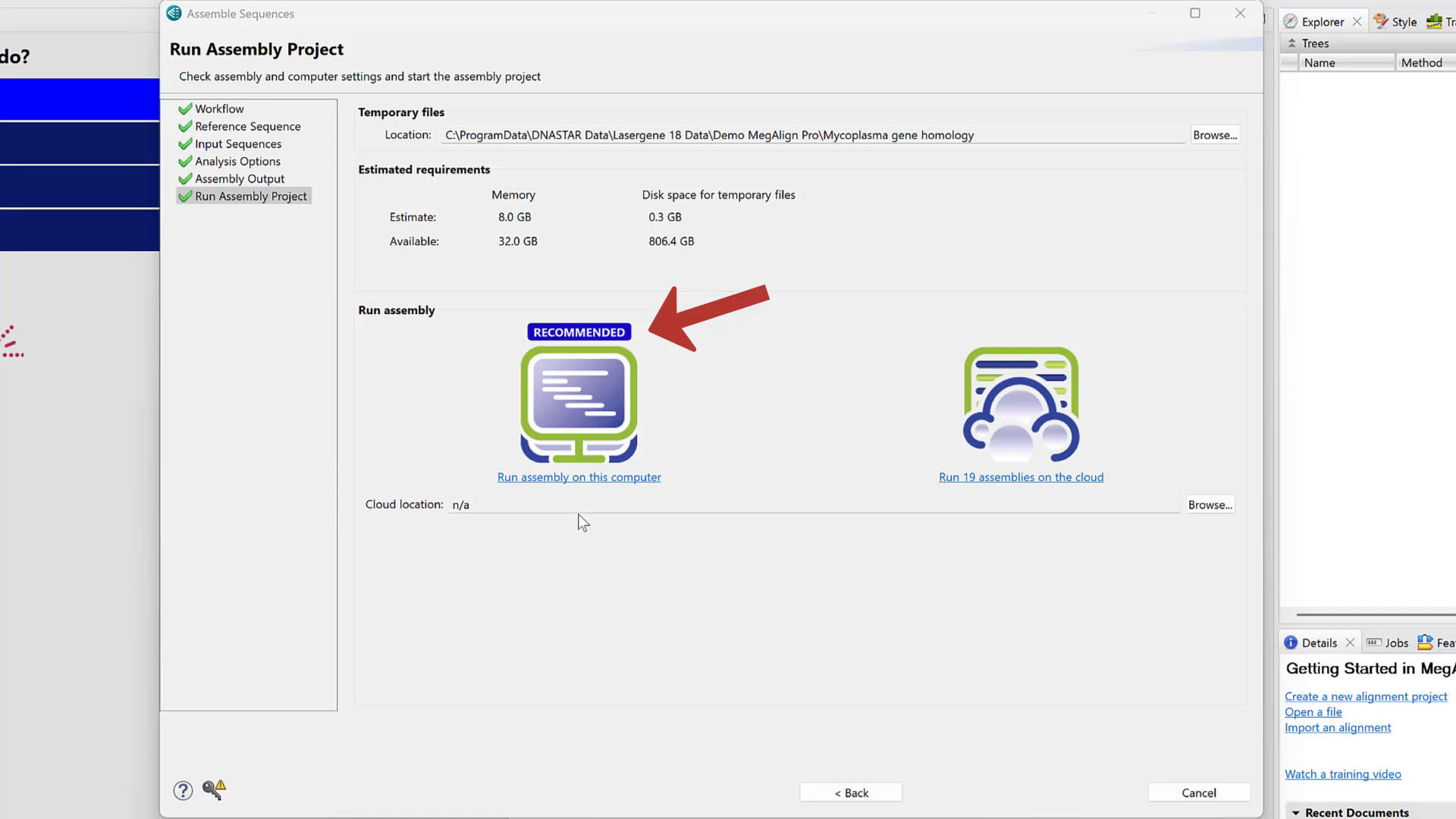
left_click(594, 477)
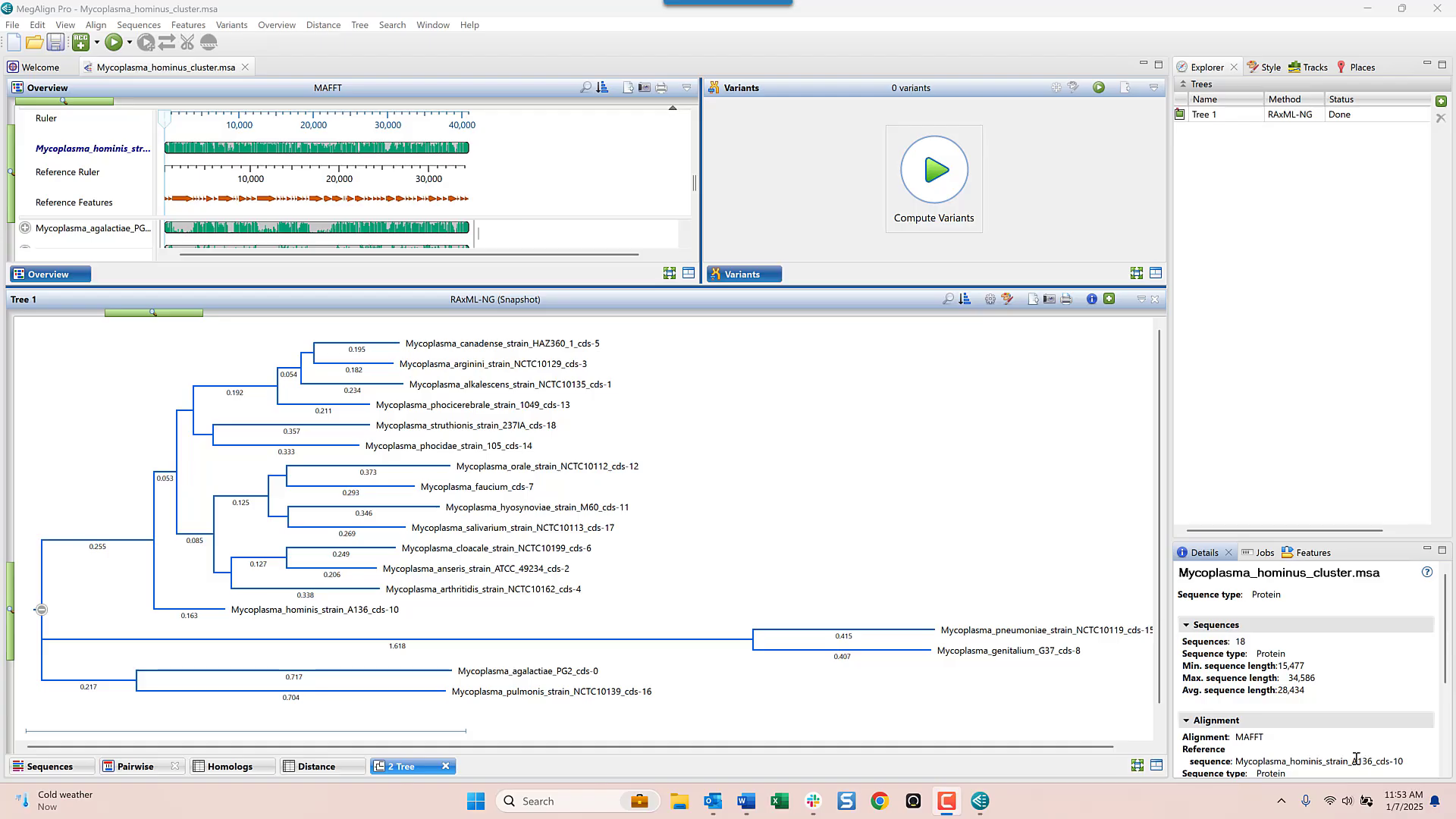
Enable a box around the Mycoplasma_hominis_strain_A136 leaf in the tree and give it a yellow fill.
left_click(276, 611)
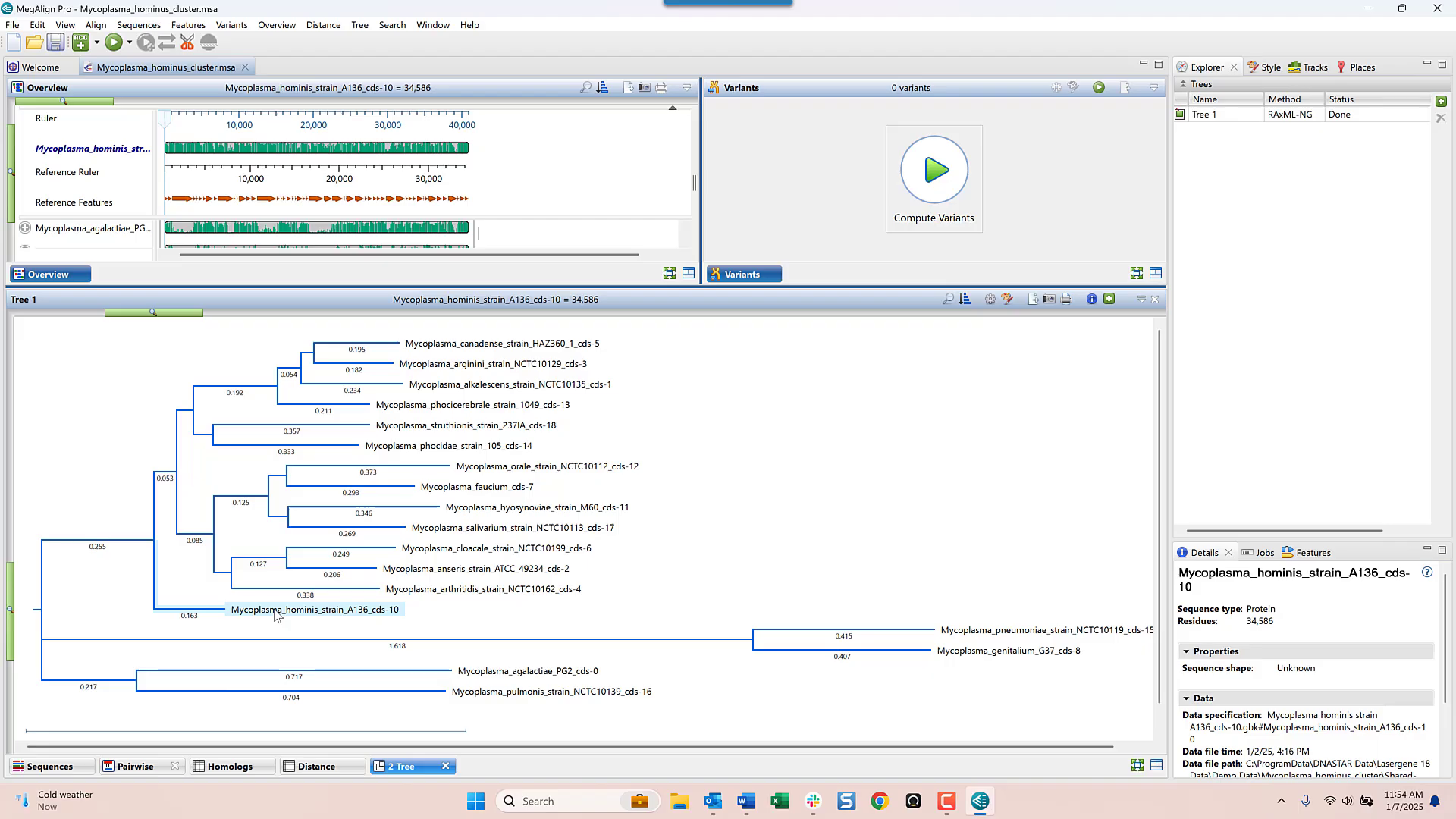
left_click(1265, 68)
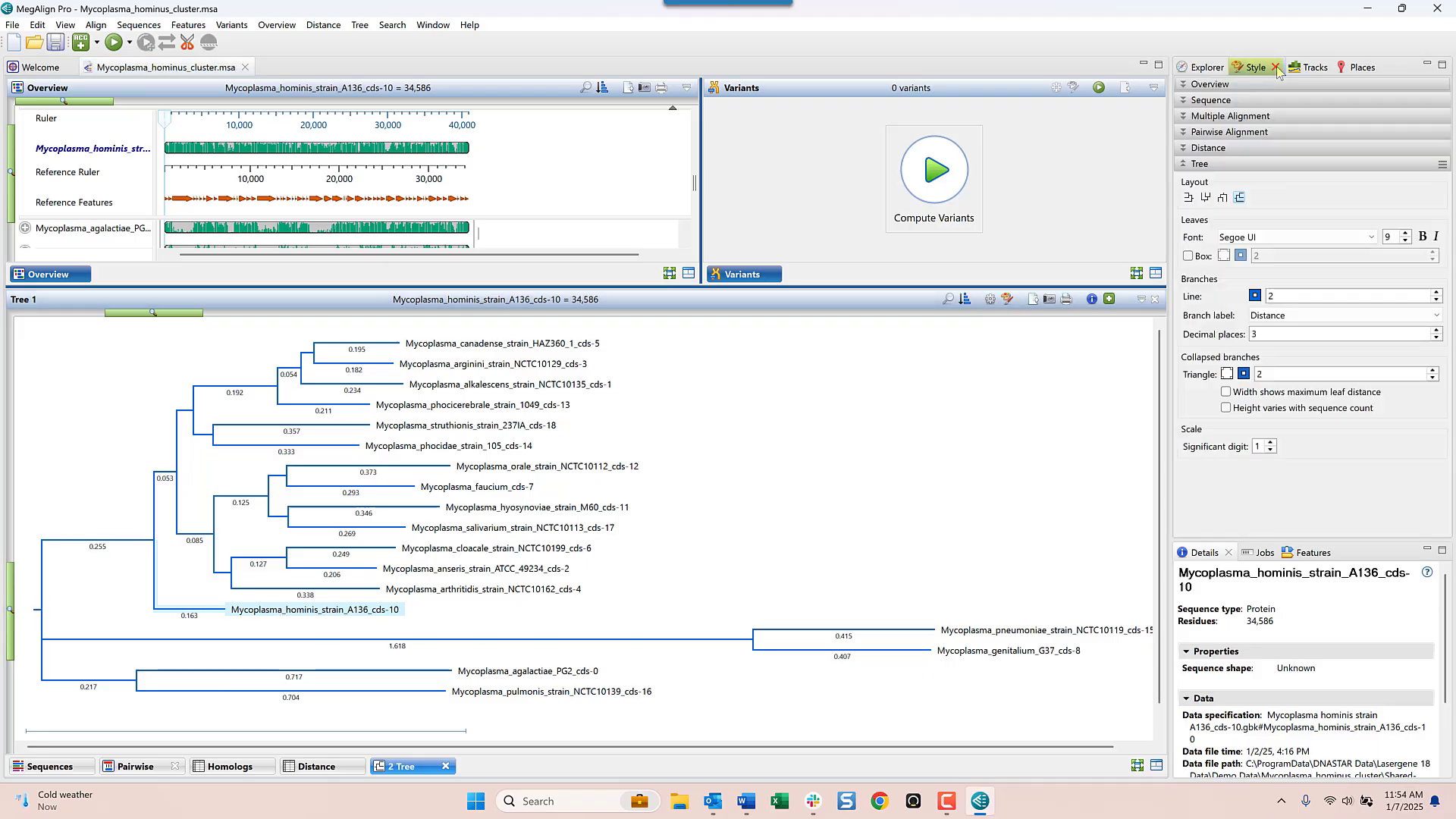
left_click(1188, 257)
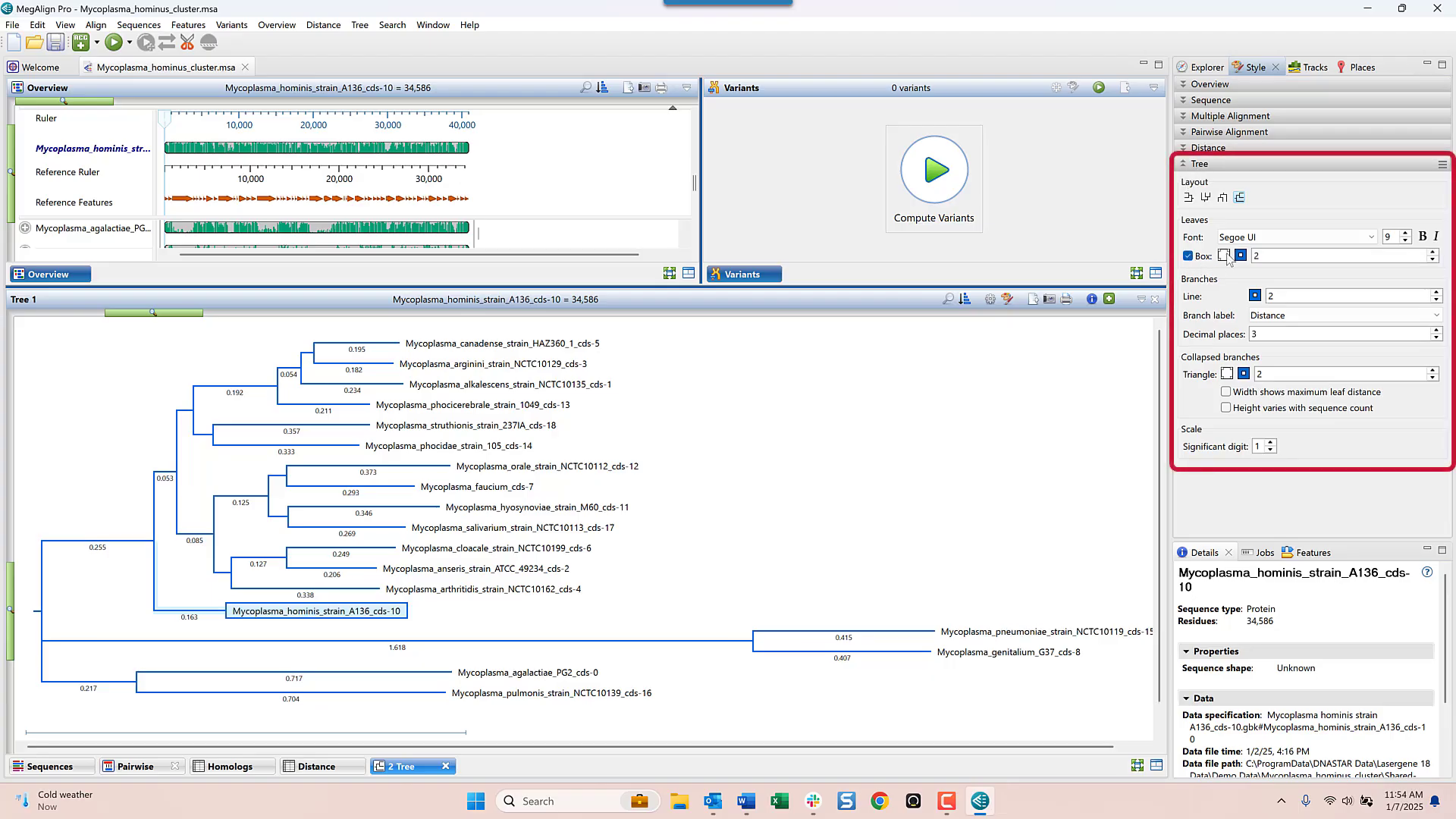
left_click(1224, 256)
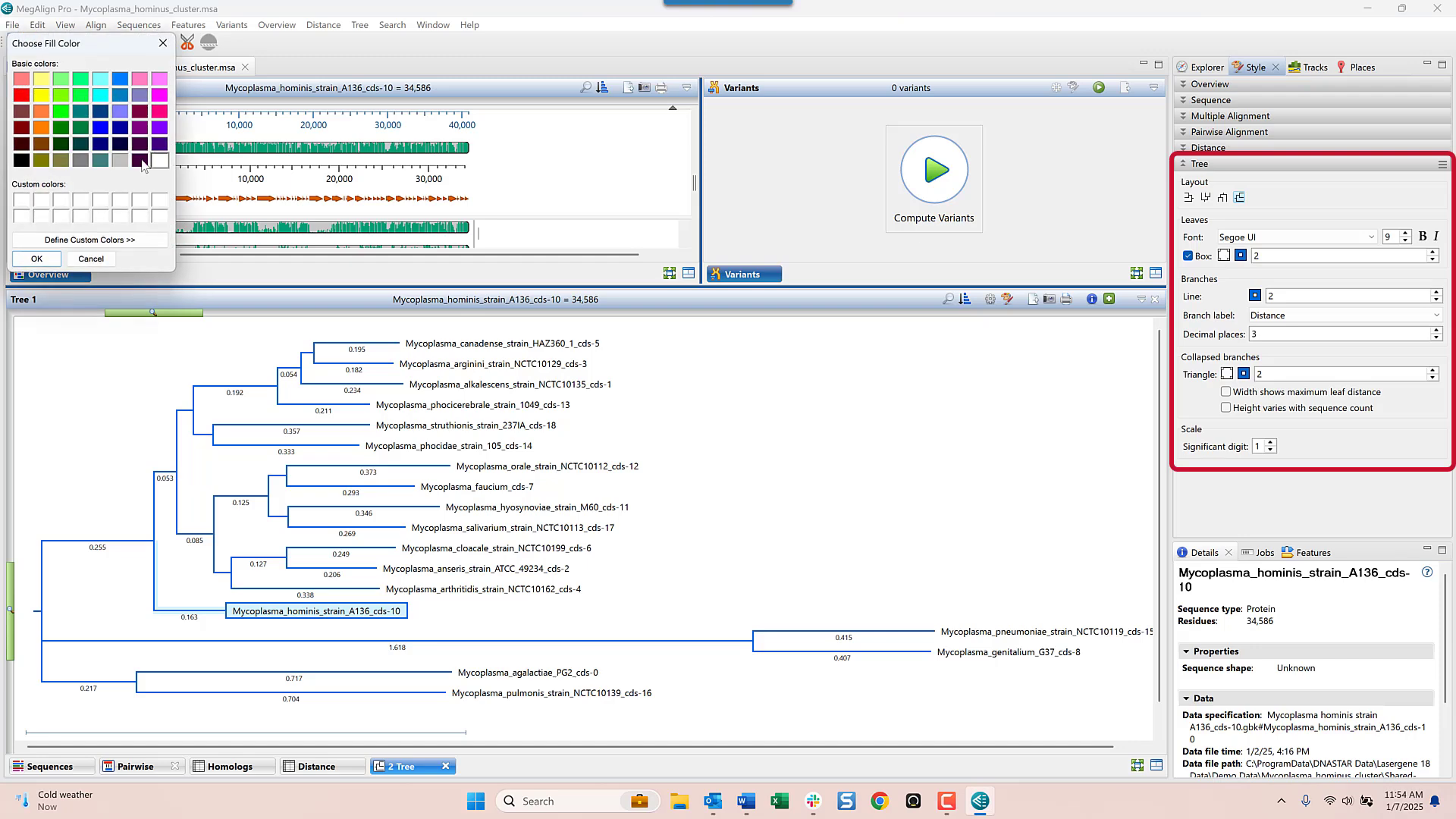
left_click(41, 95)
left_click(36, 259)
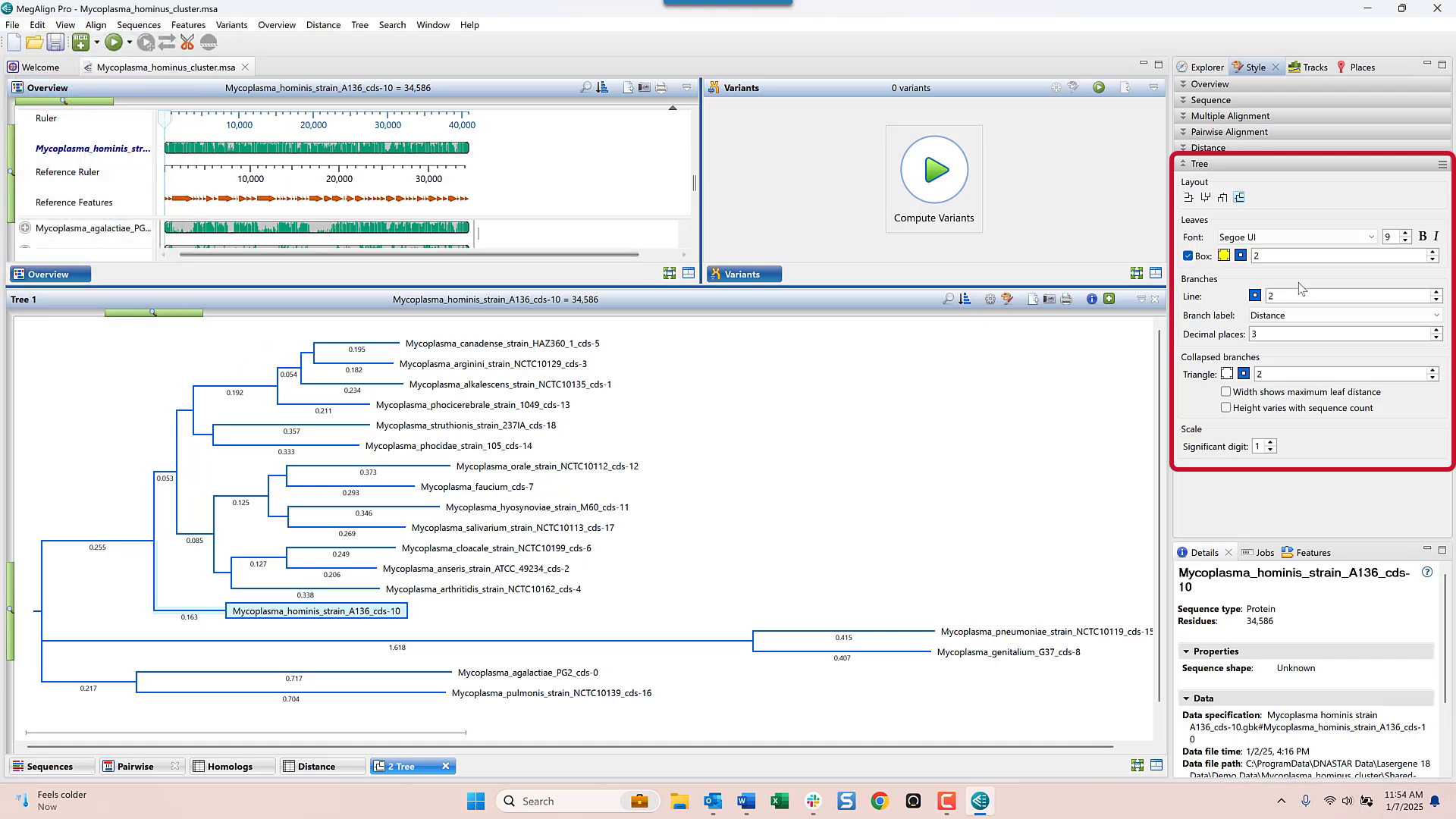
Set the border color of the selected leaf's box to red.
left_click(1241, 256)
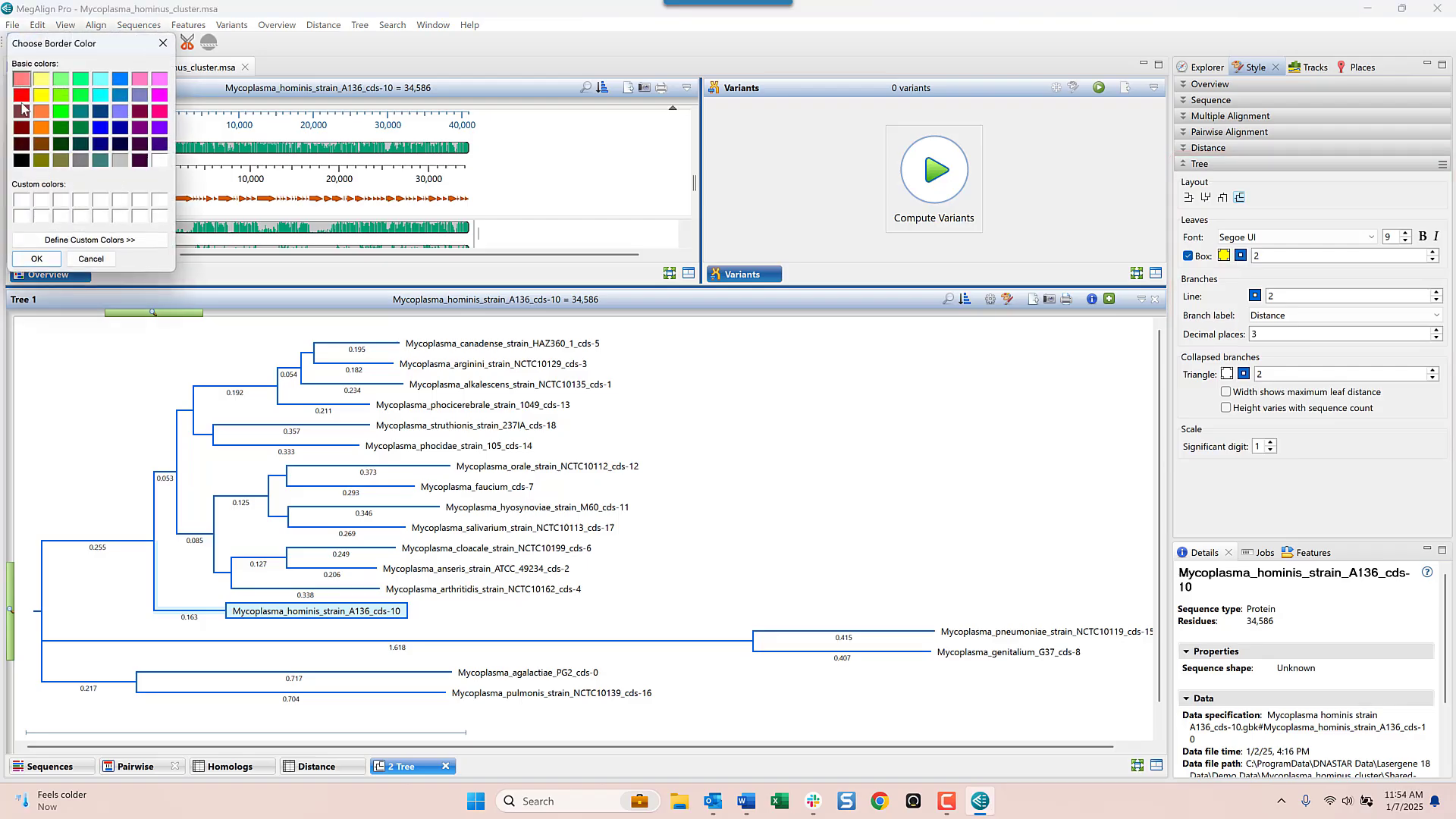
left_click(21, 95)
left_click(37, 258)
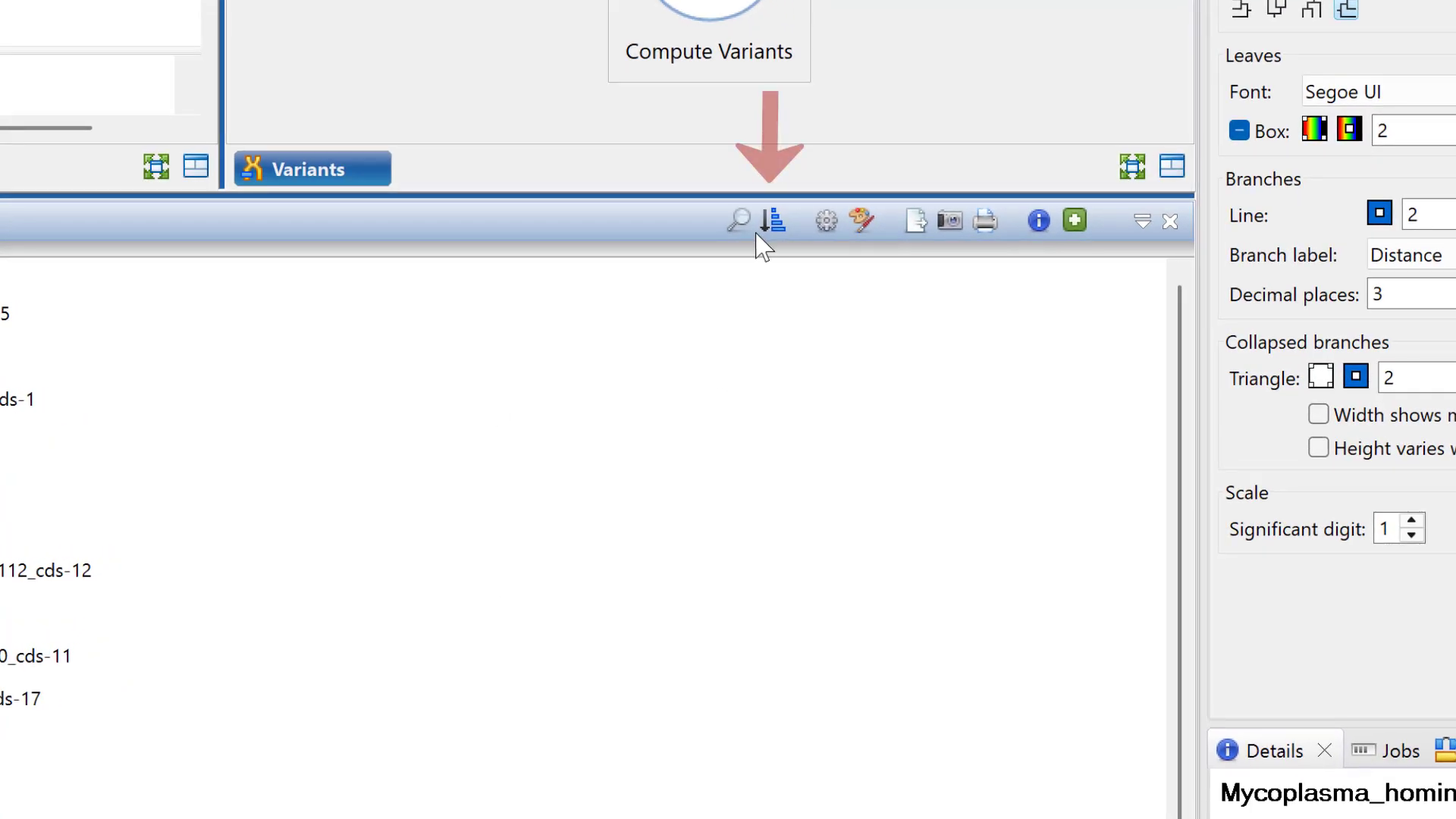
Order the sequences like the tree and widen the name column in the Sequences view to show the full strain names.
left_click(775, 221)
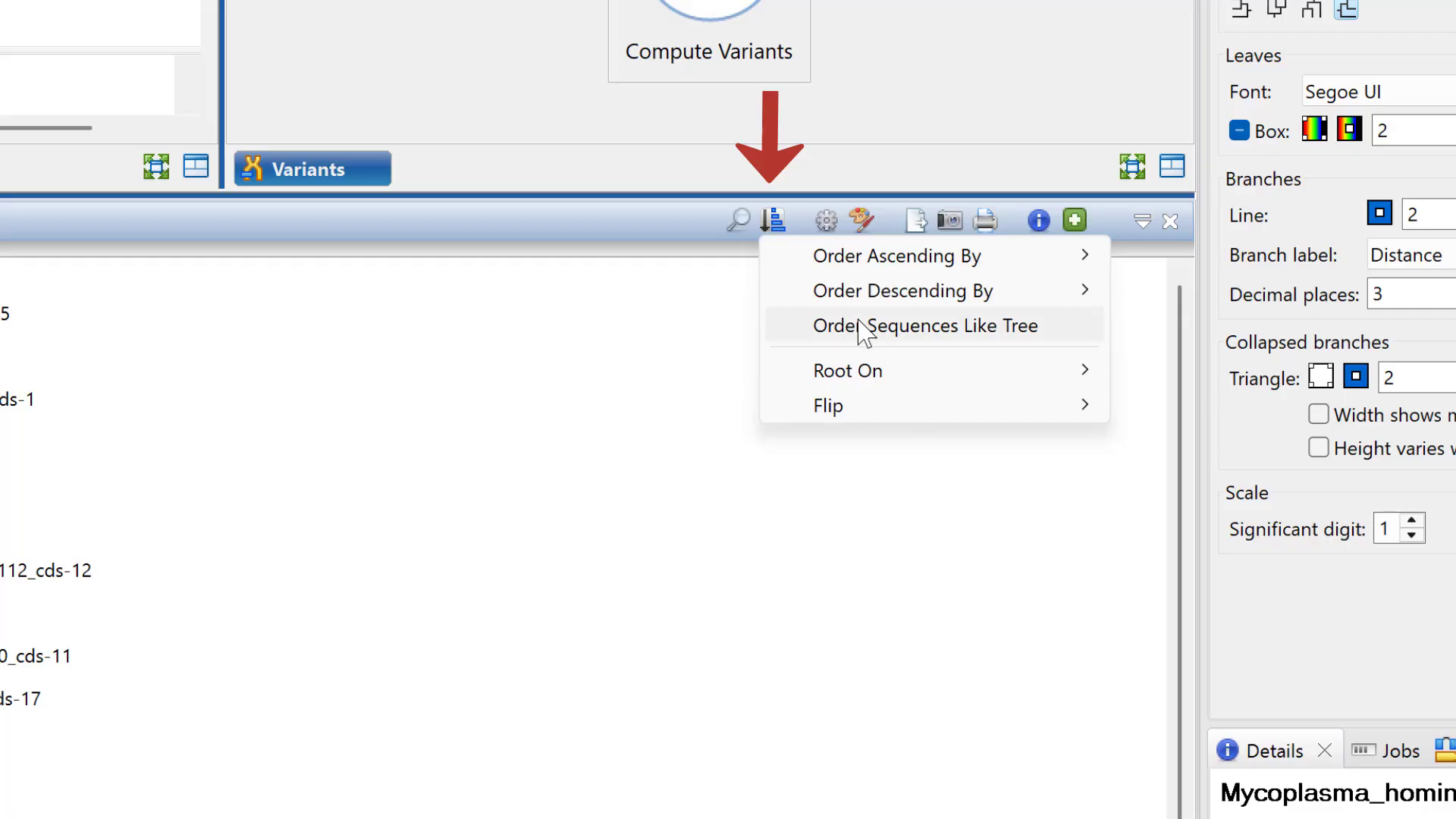
left_click(864, 328)
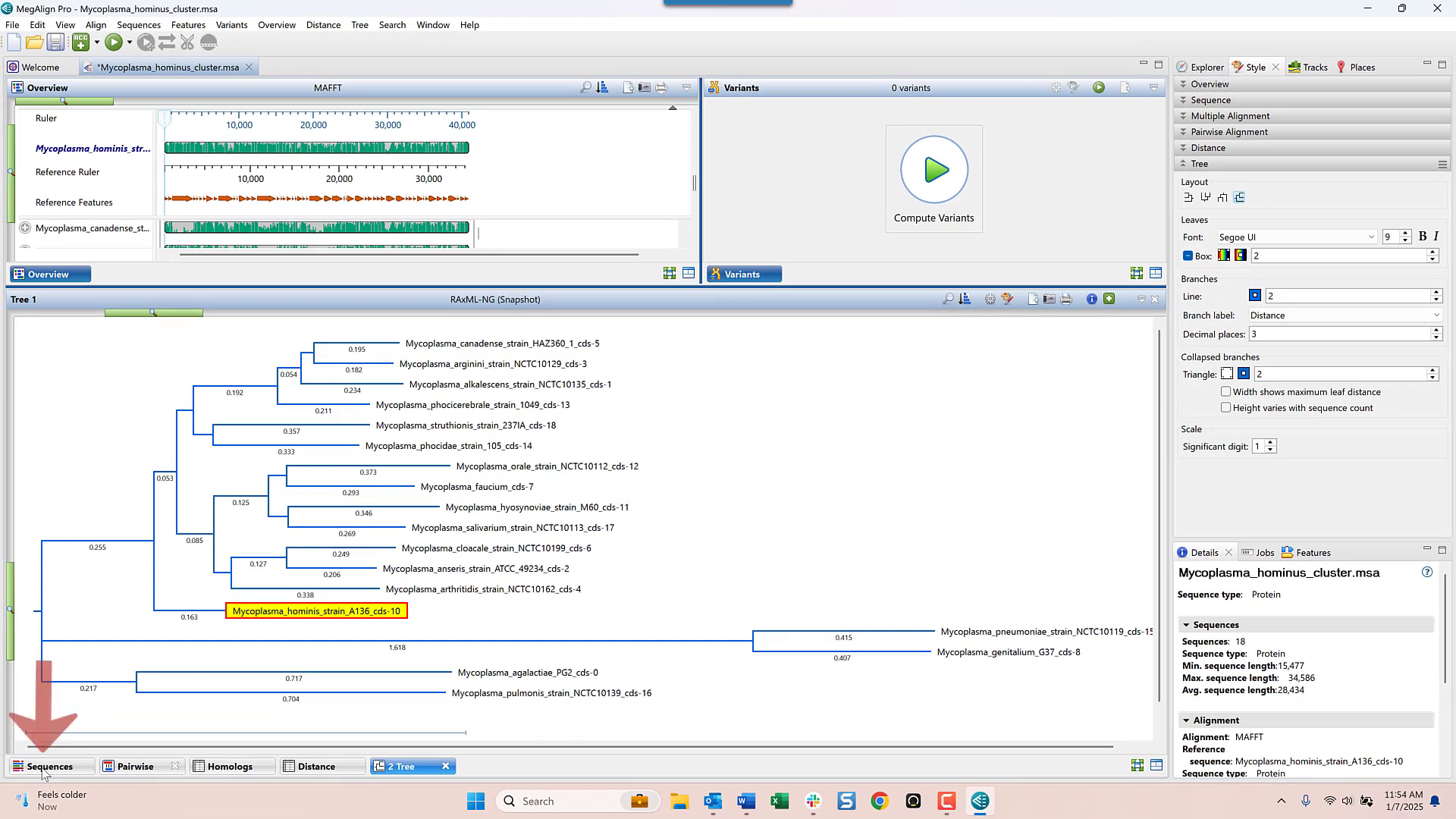
left_click(13, 782)
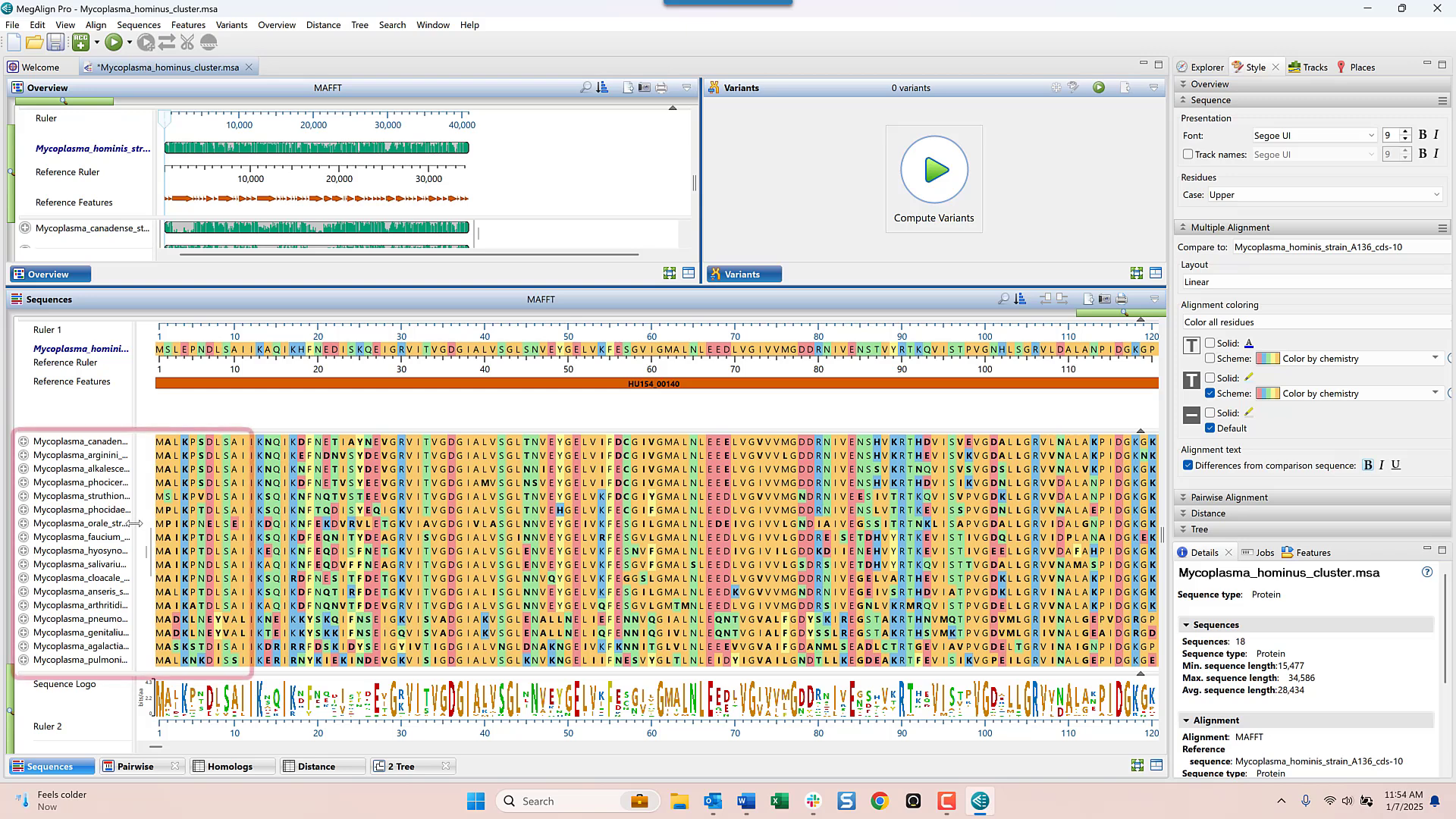
left_click_drag(144, 523, 260, 517)
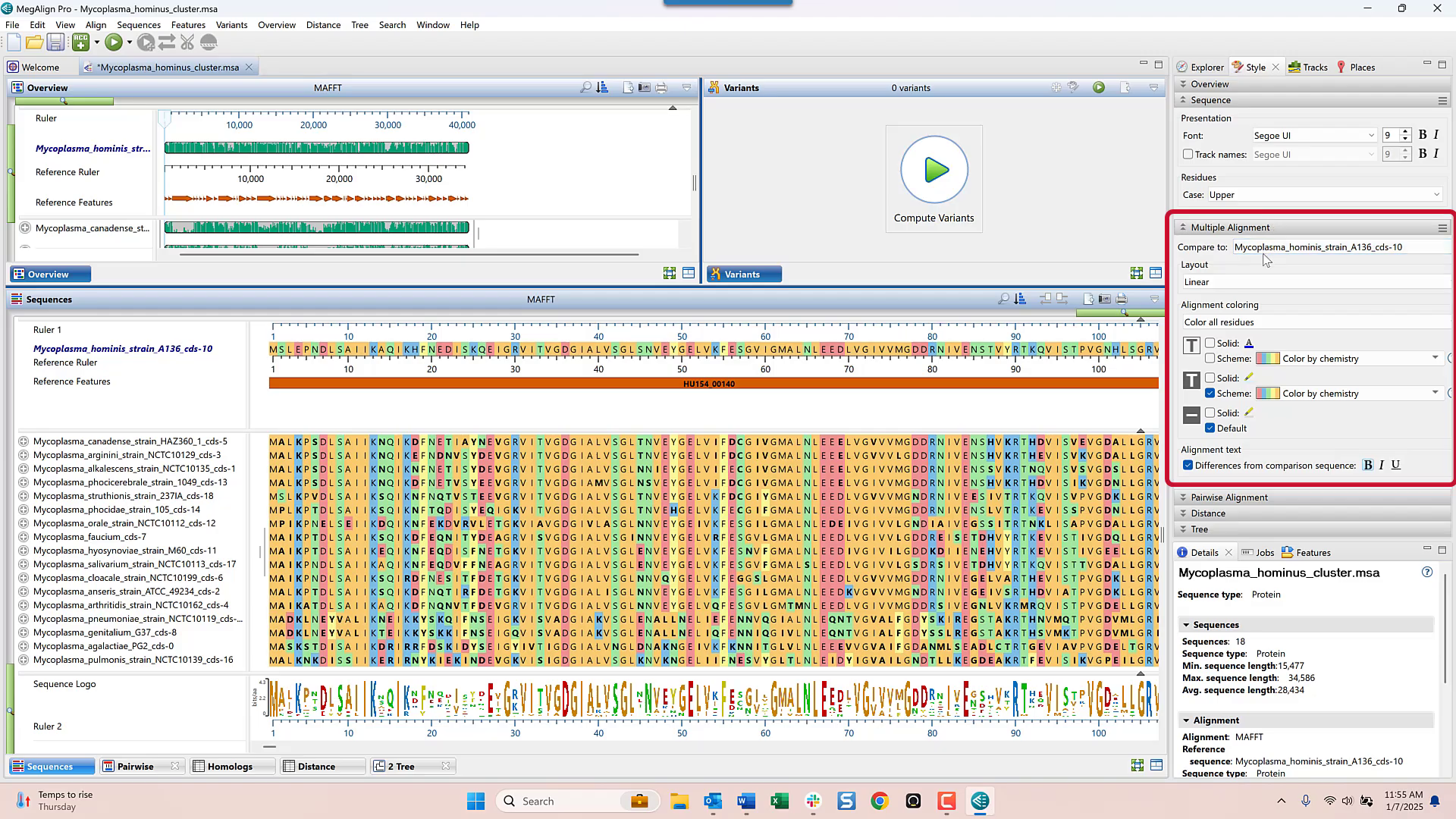
Color only differences from the comparison sequence in the multiple alignment and set the background color scheme to Percentage Identity.
left_click(1264, 326)
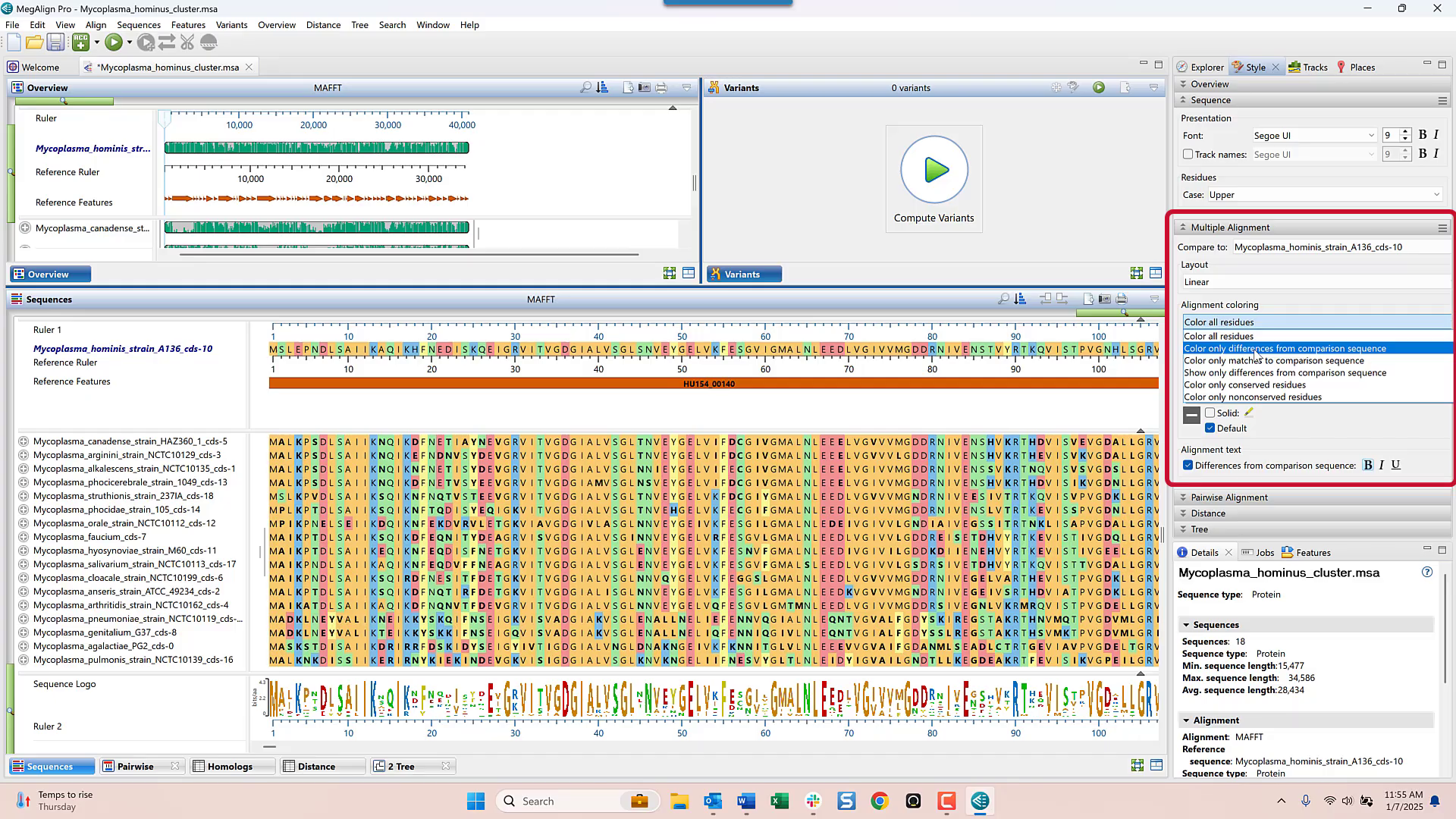
left_click(1256, 350)
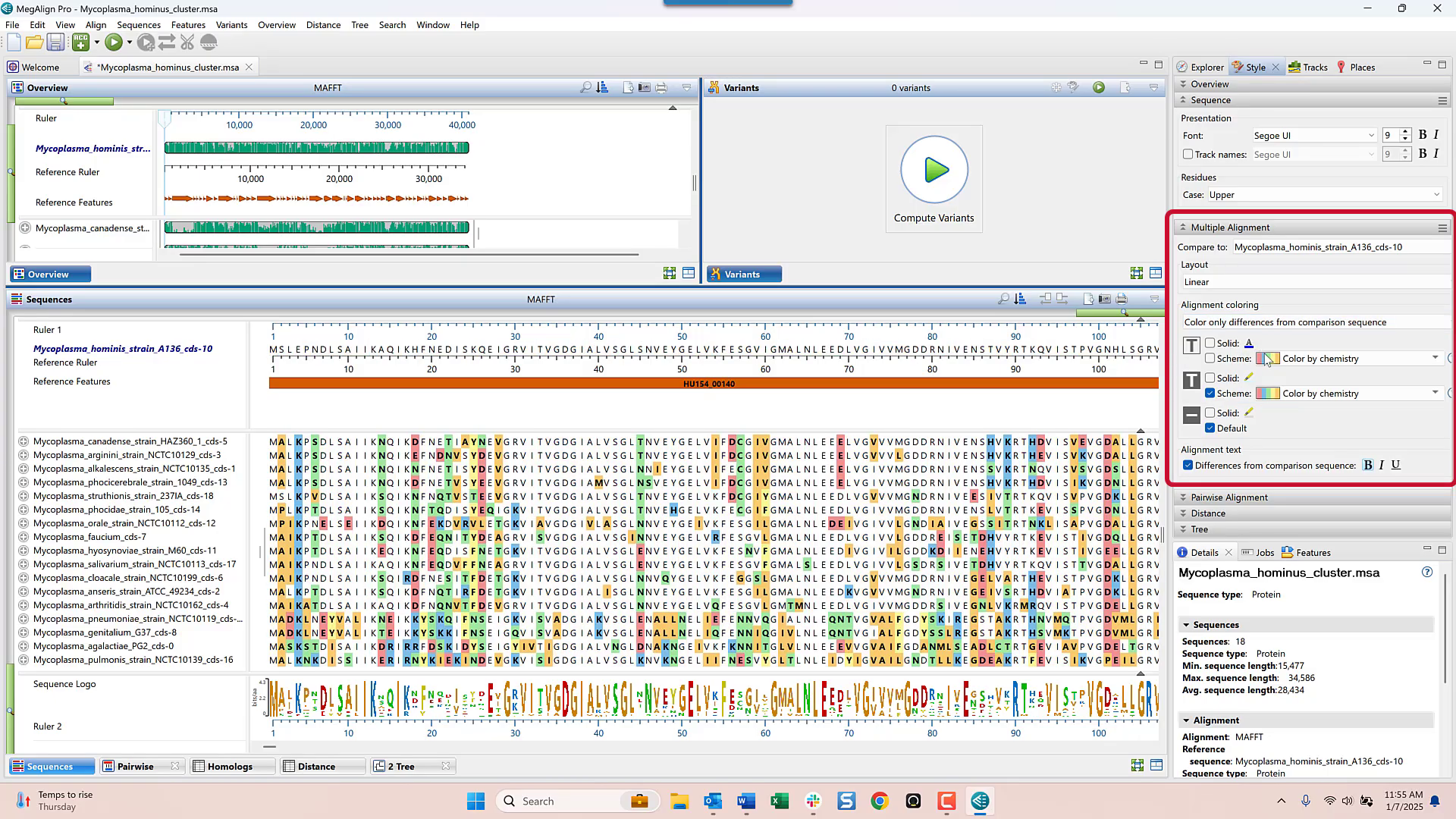
left_click(1312, 394)
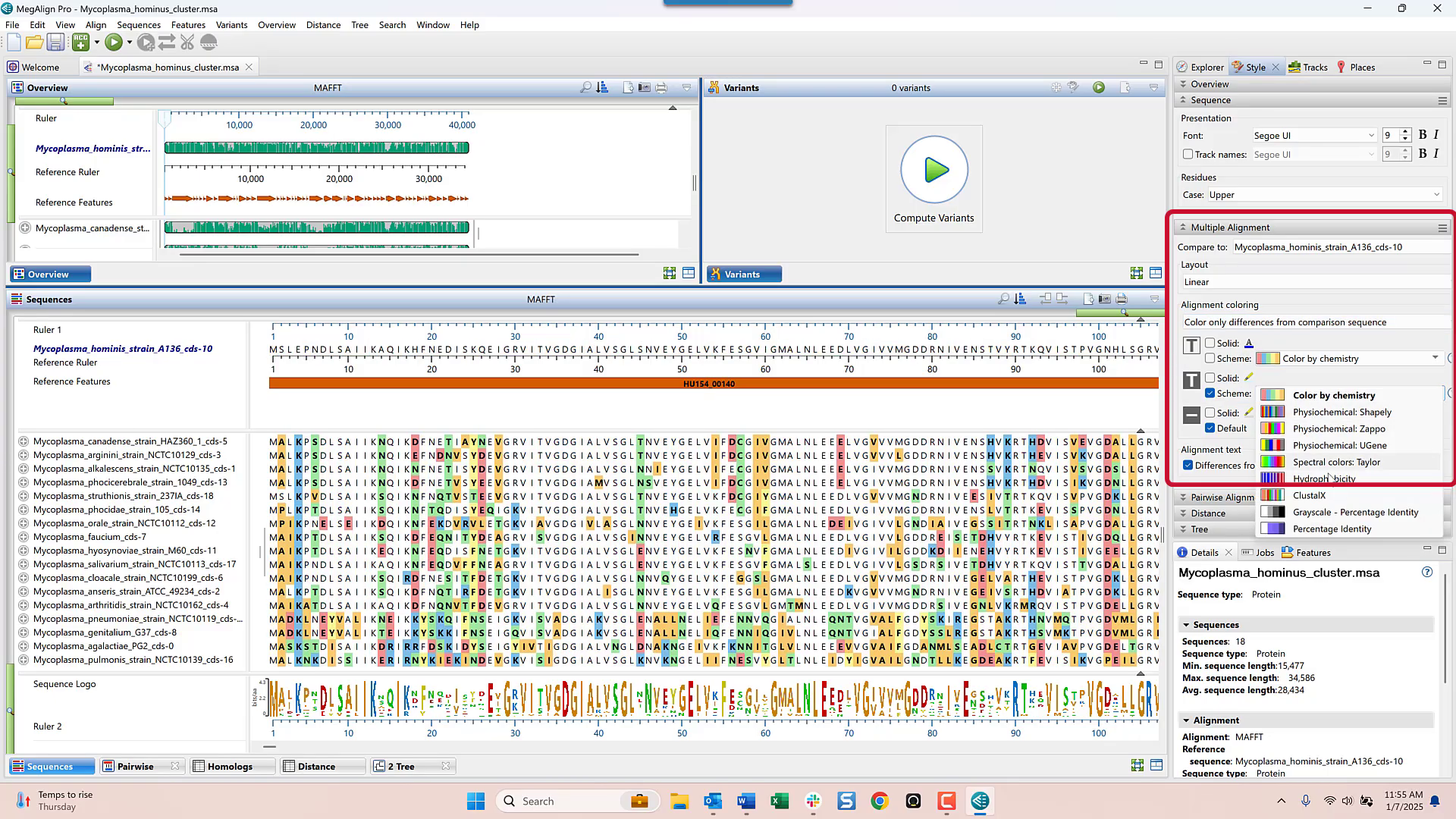
left_click(1358, 531)
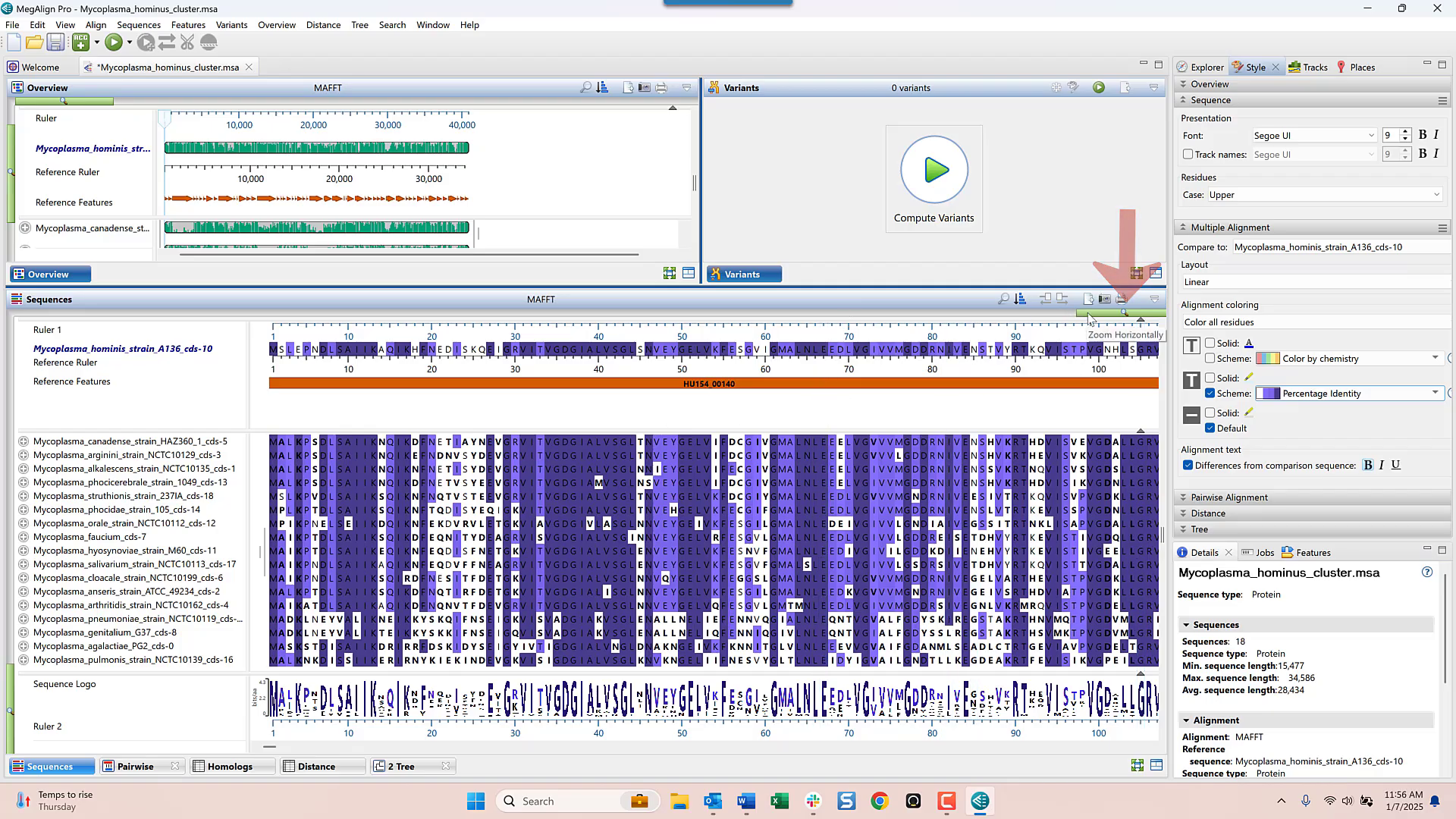
Zoom the sequence alignment out horizontally to span about the first 9,000 positions along with the reference features.
left_click_drag(1088, 319, 406, 329)
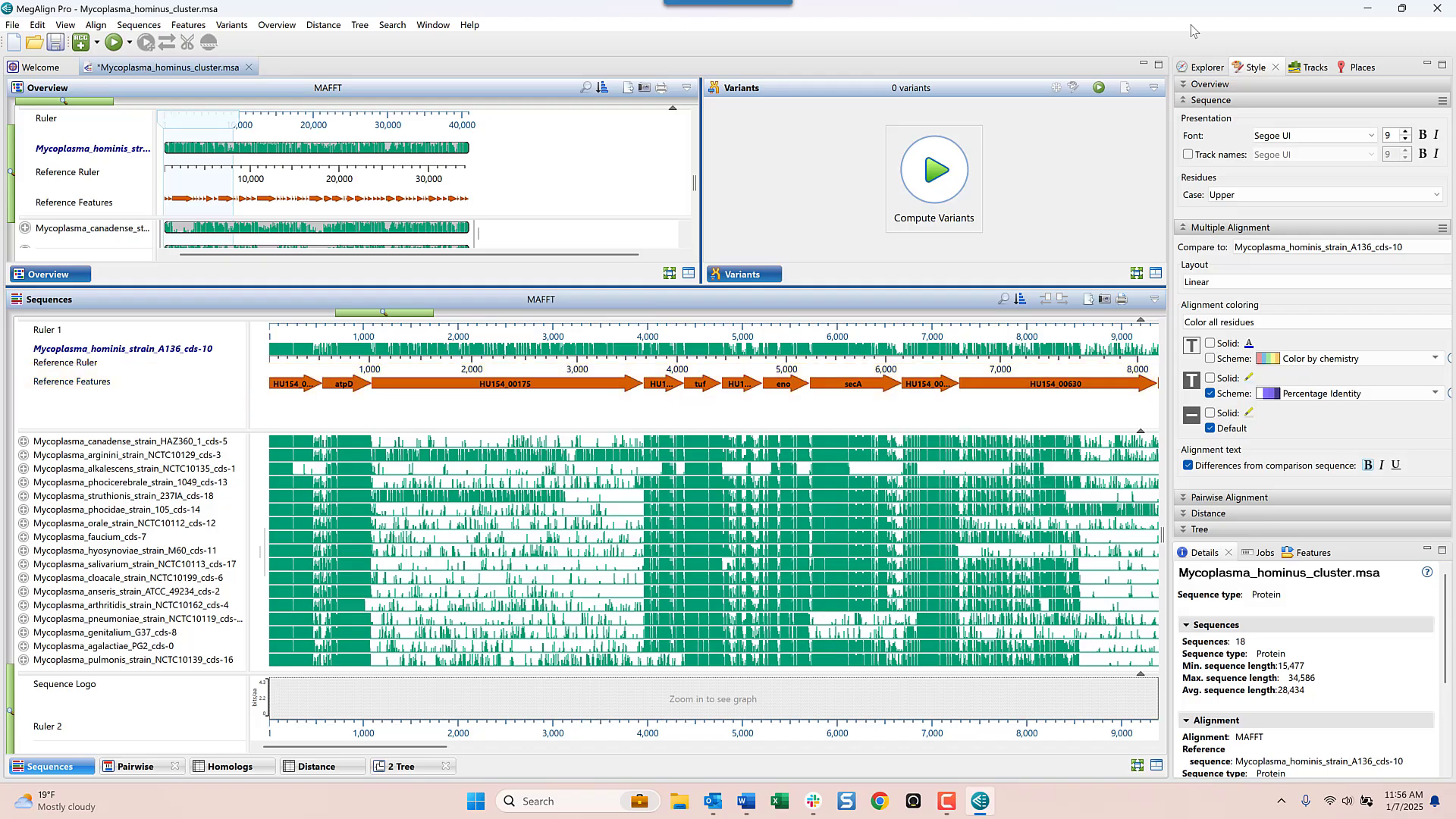
left_click(526, 399)
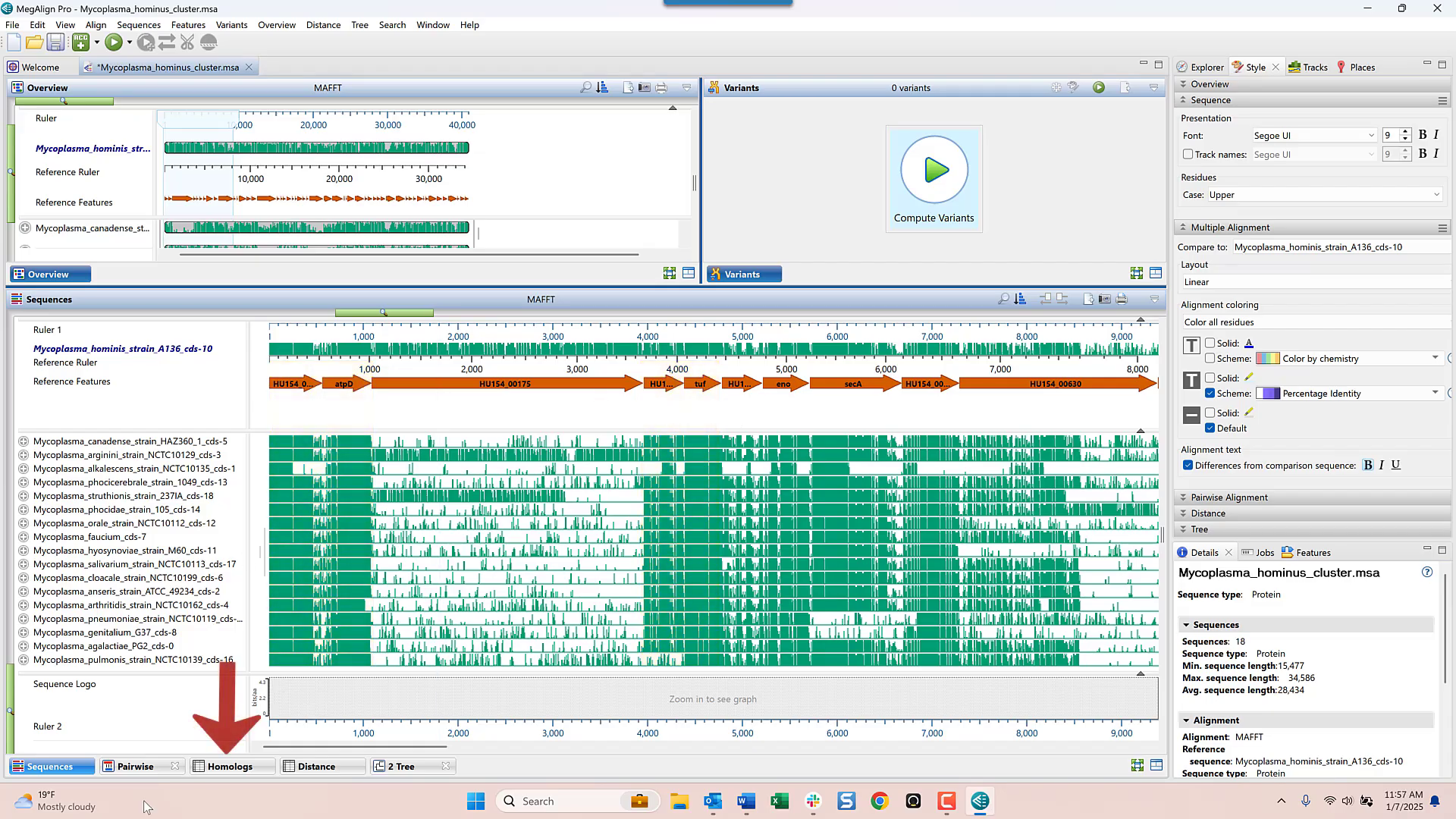
Show the Homologs table alone in a one-pane layout.
left_click(257, 767)
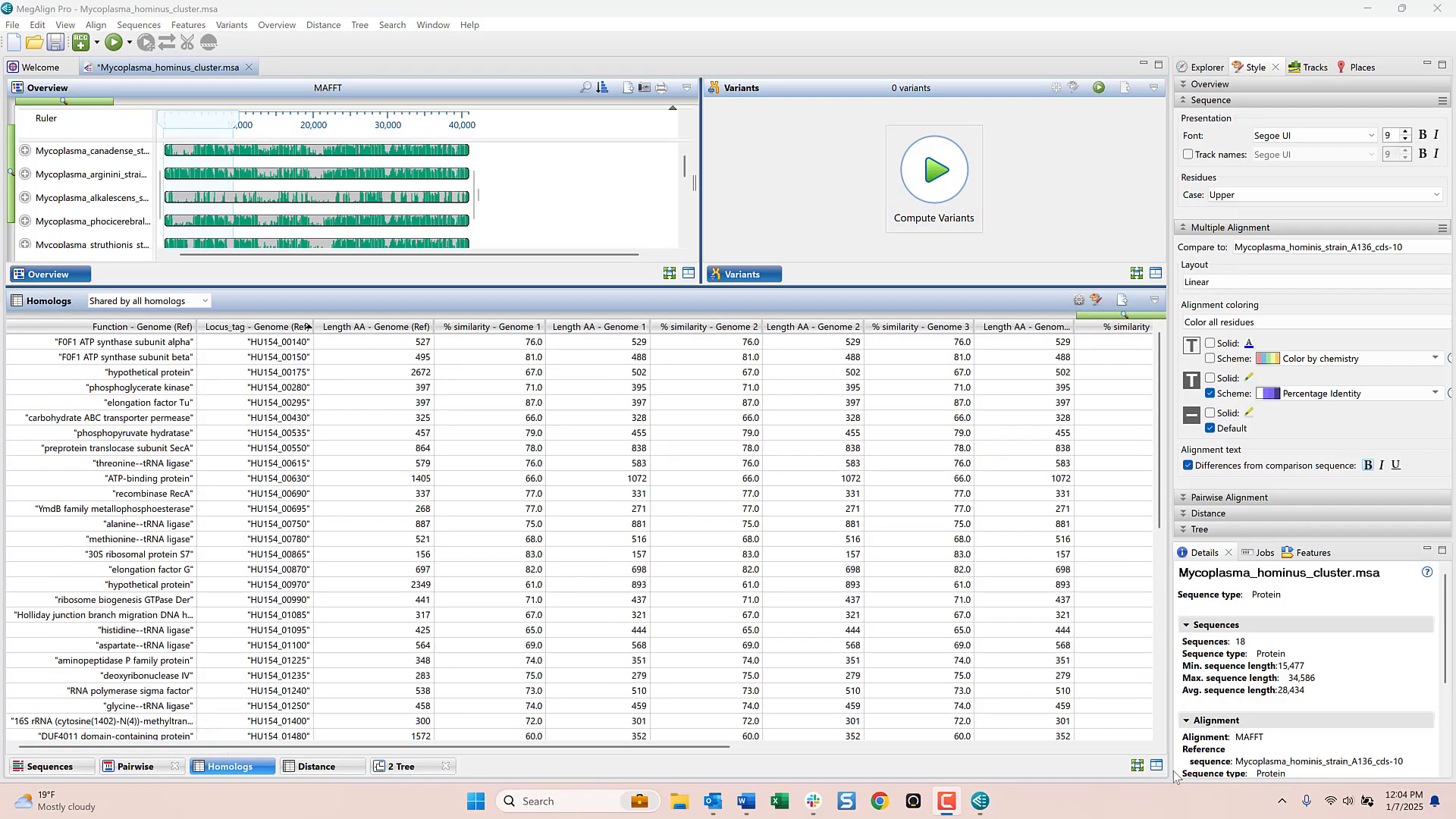
left_click(1156, 765)
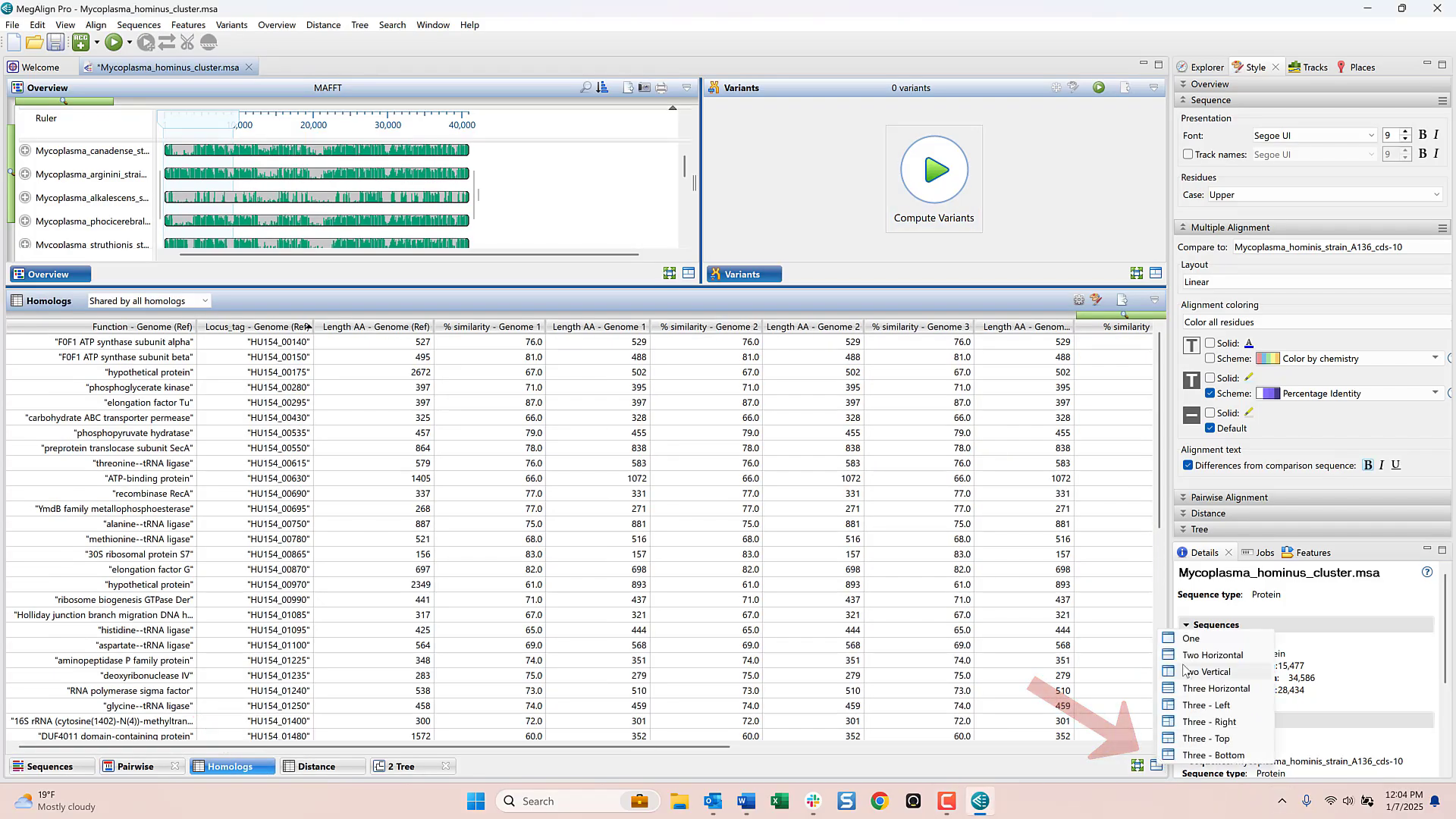
left_click(1191, 640)
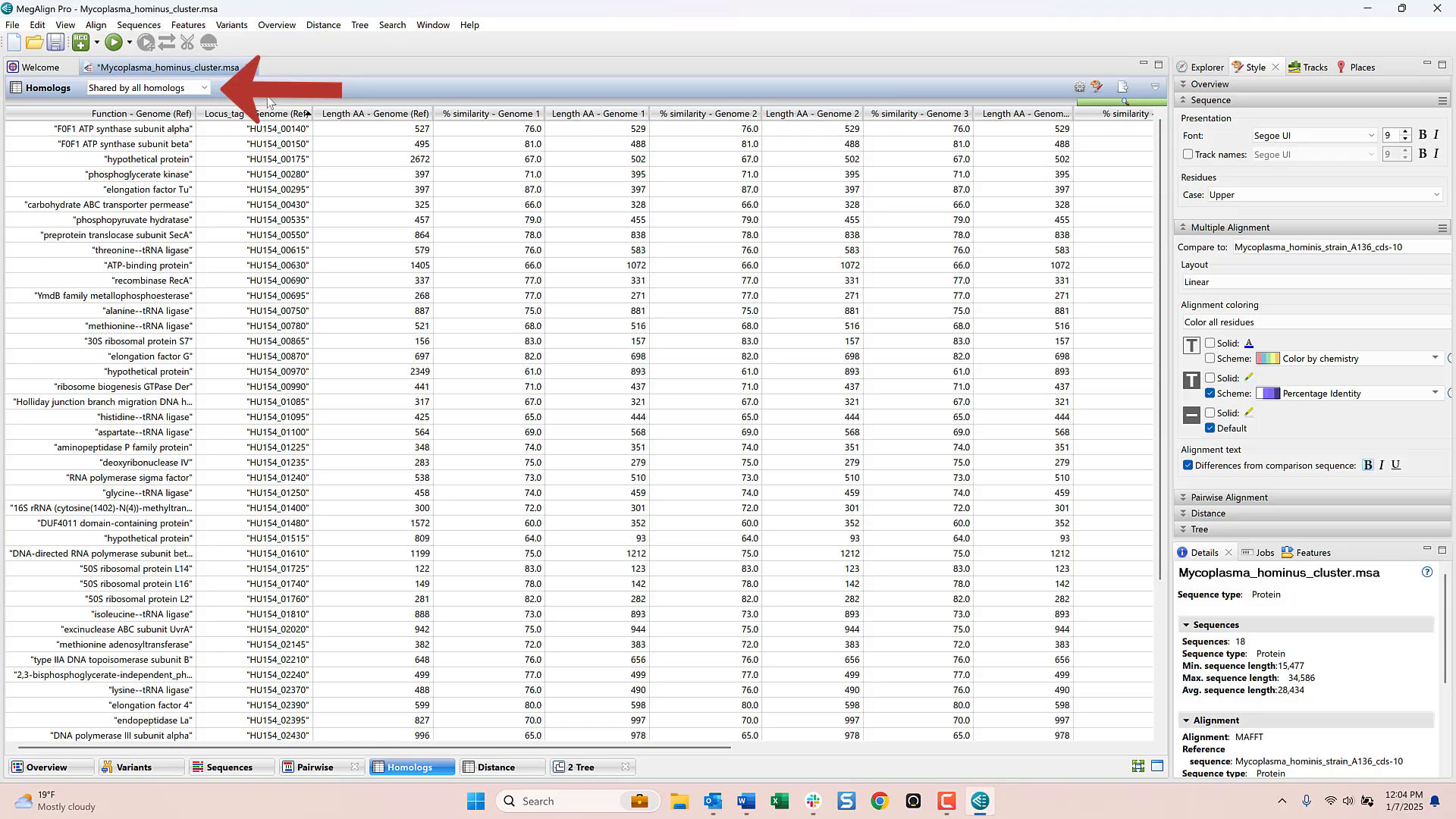
Check the homologs table for genes unique to the reference strain and return it to those shared by all homologs.
left_click(195, 90)
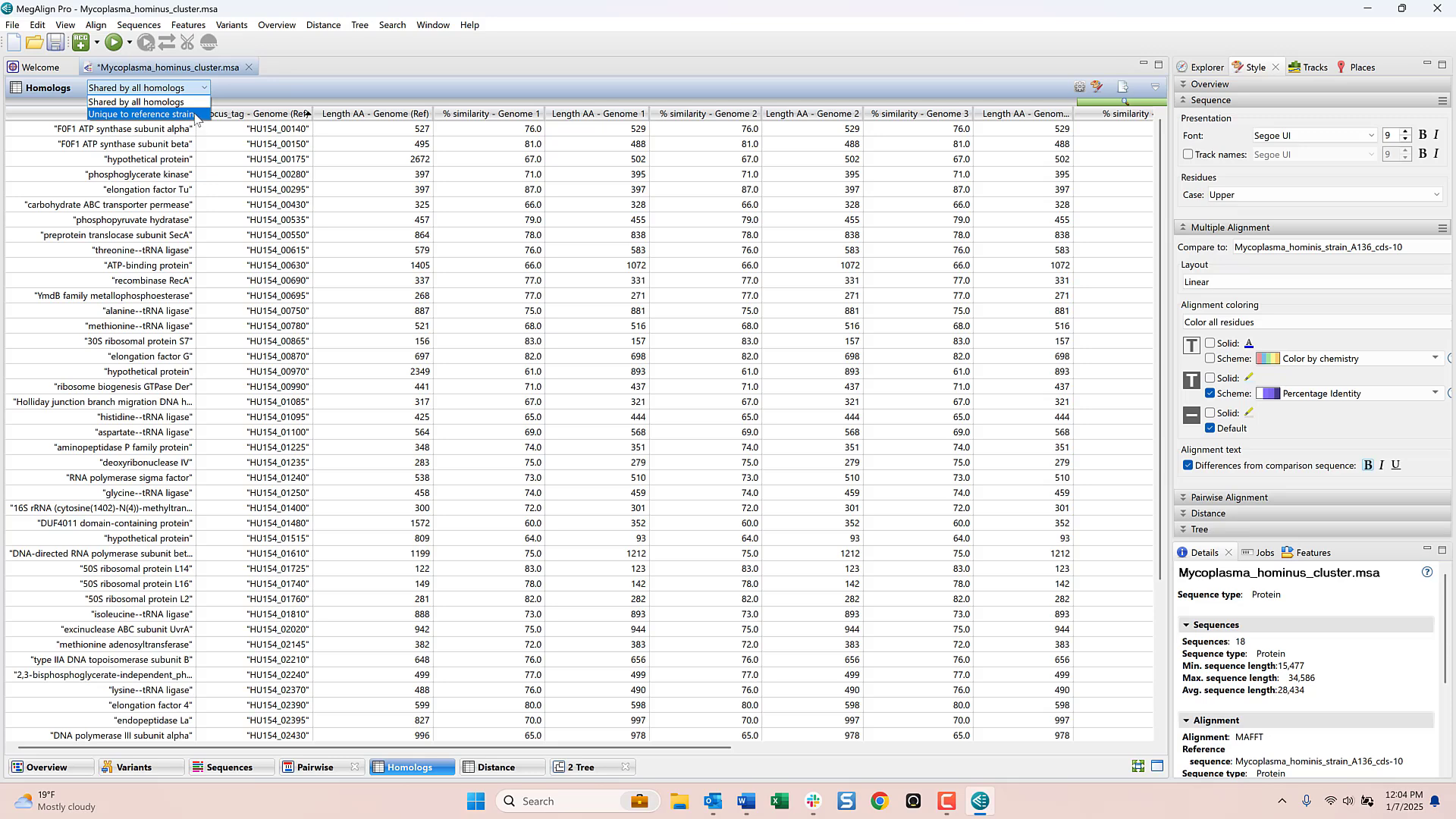
left_click(194, 115)
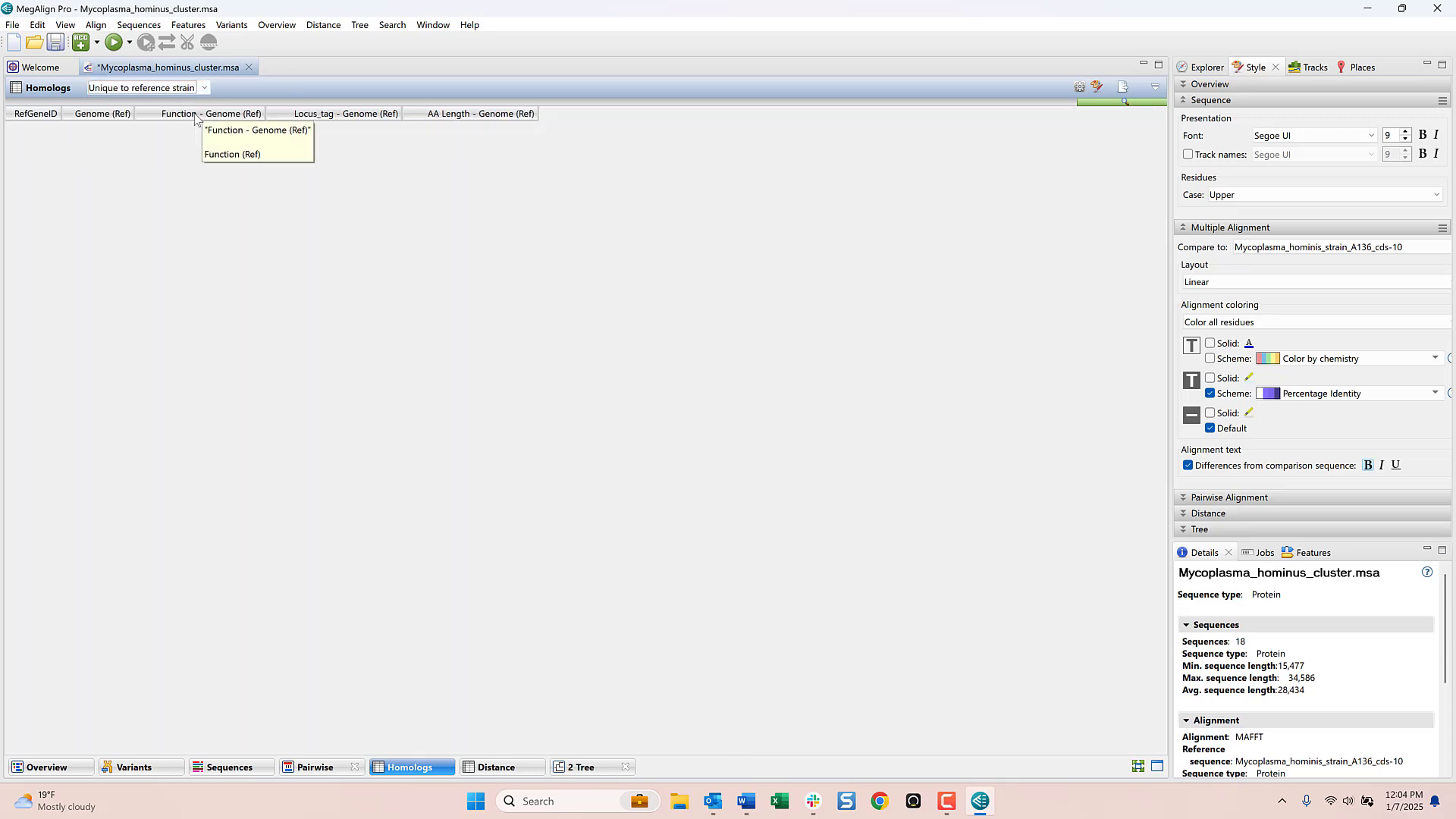
left_click(201, 91)
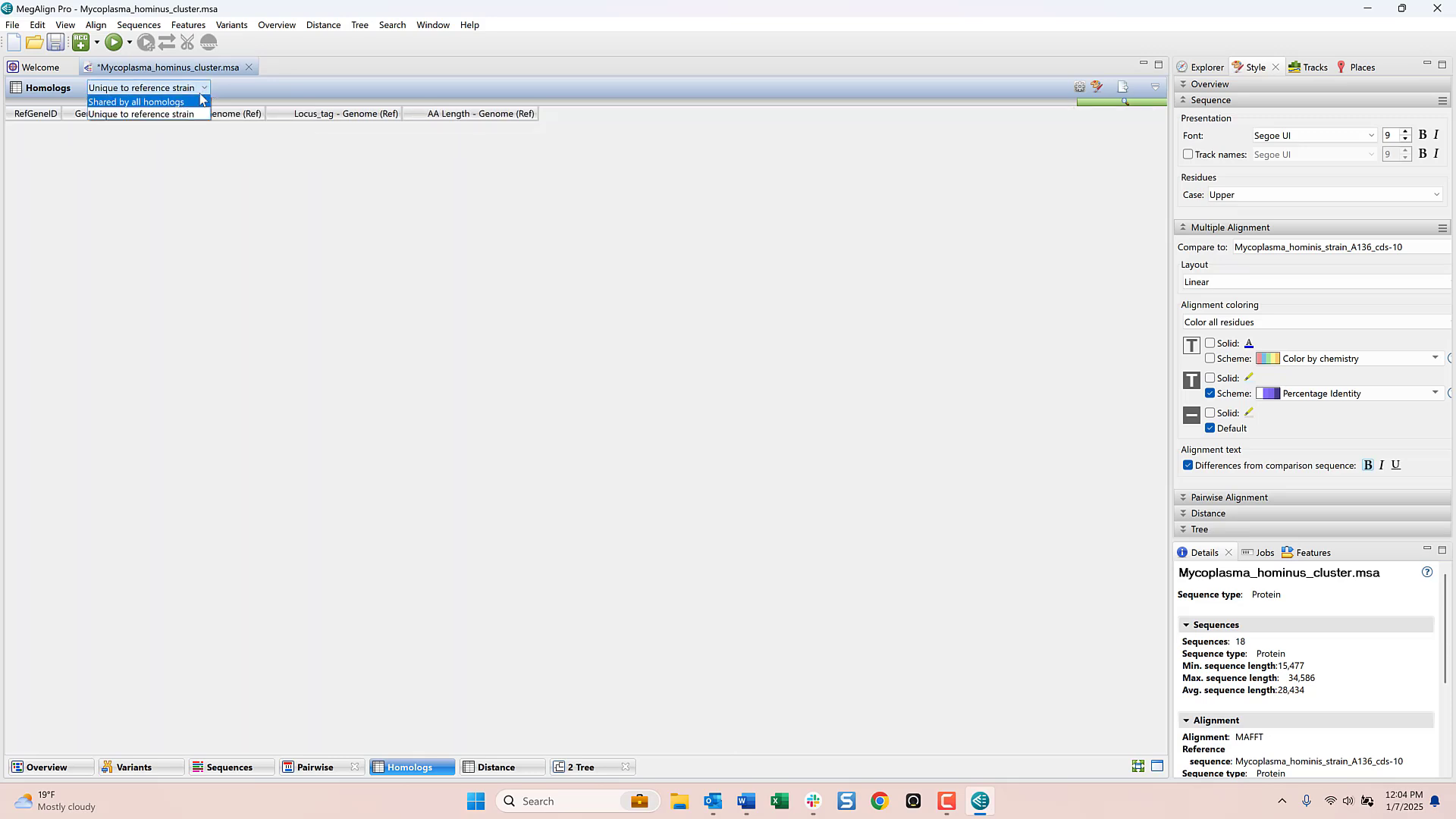
left_click(201, 101)
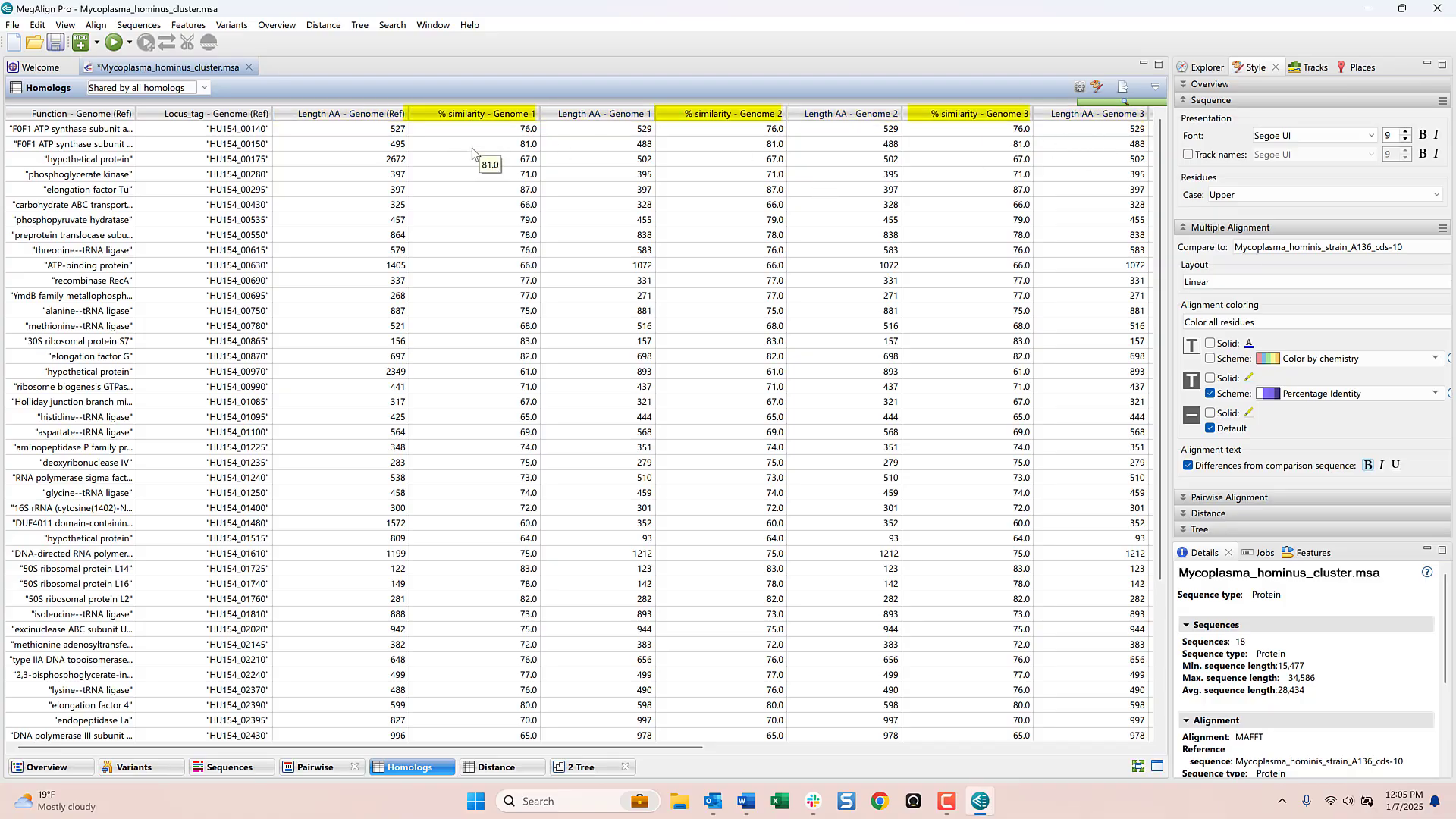
Review the columns available for each genome in the homologs table's column chooser and leave the displayed columns as they are.
left_click(1079, 87)
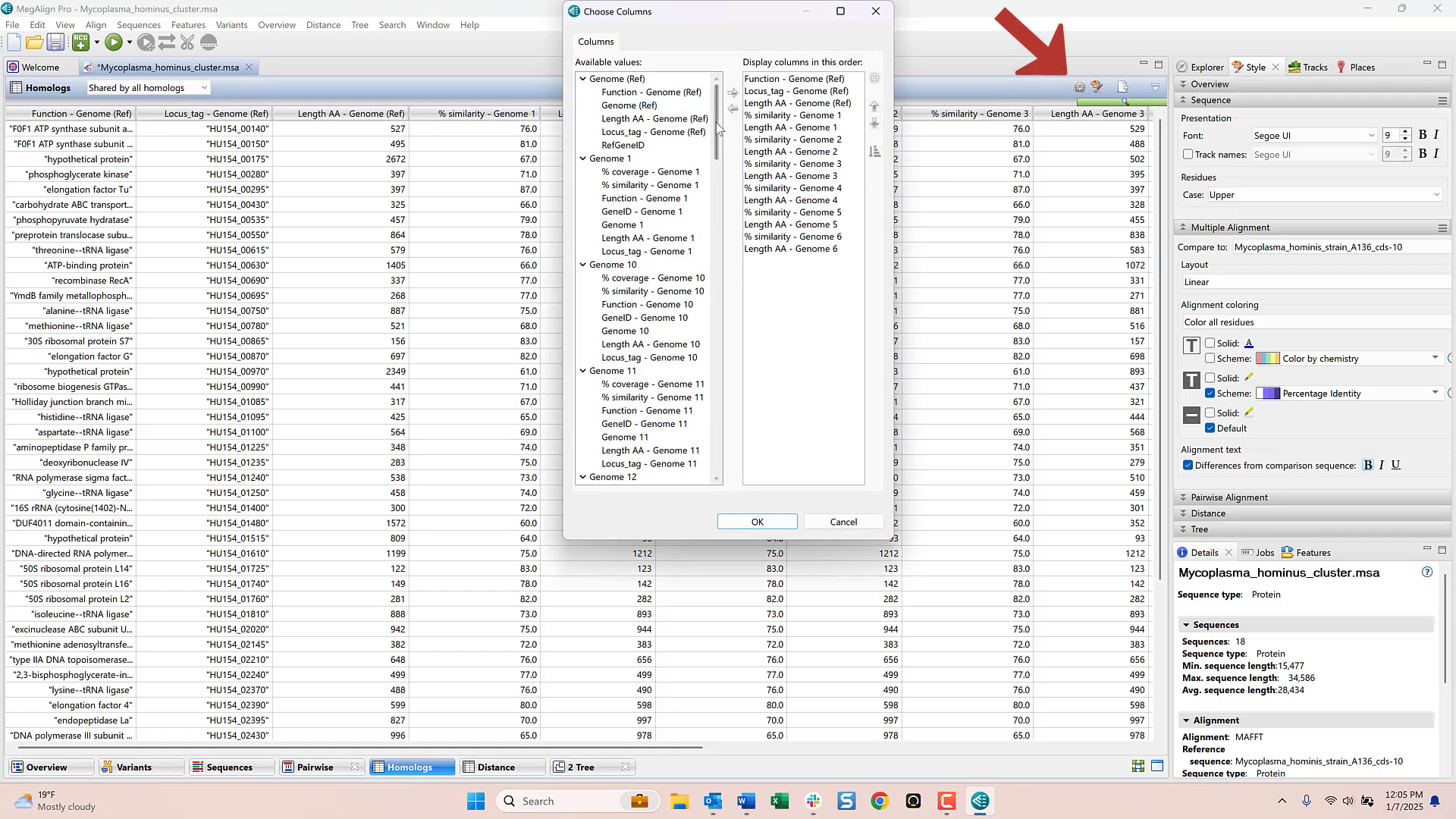
left_click_drag(717, 129, 707, 372)
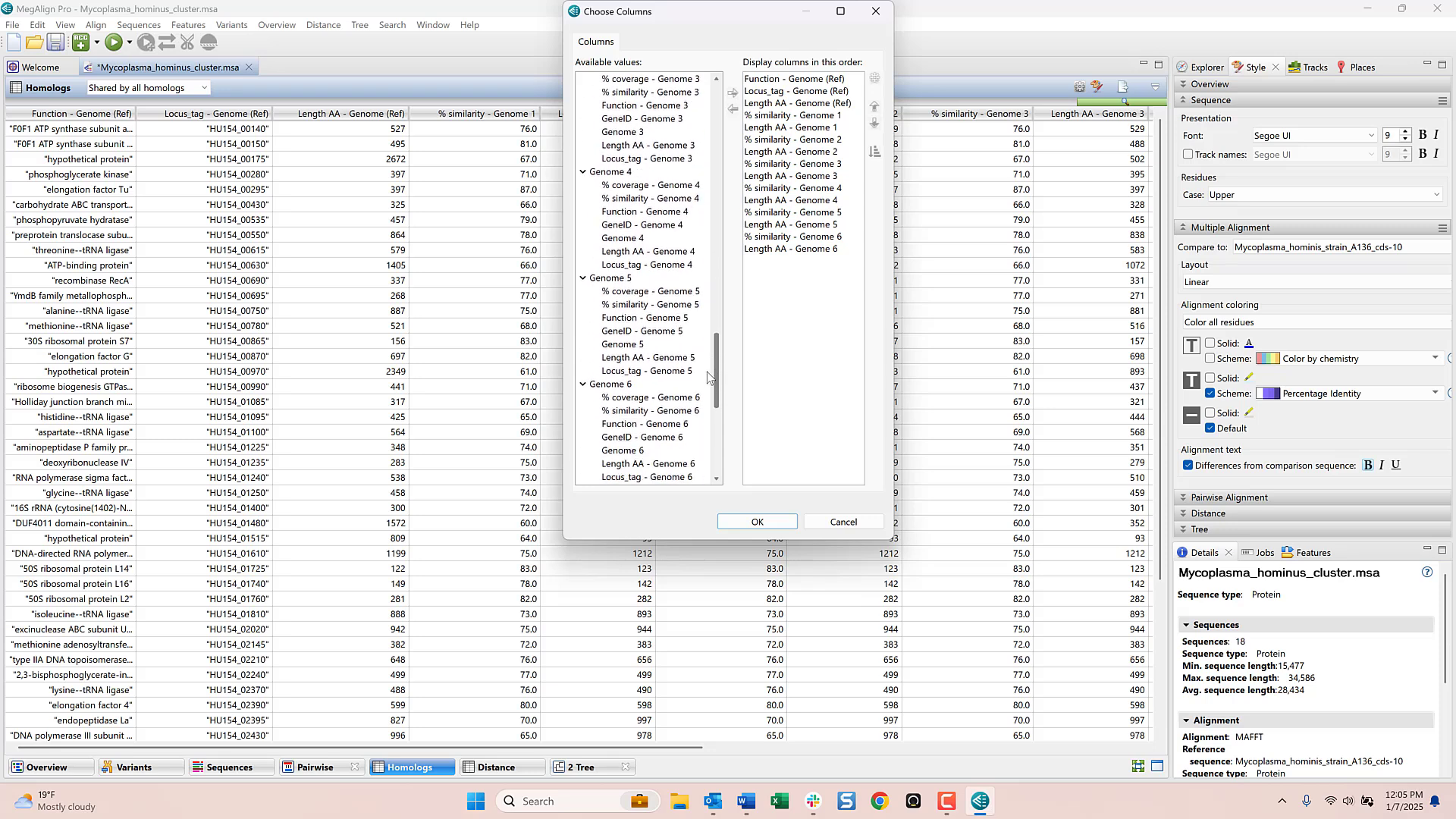
scroll(707, 371, "up", 20)
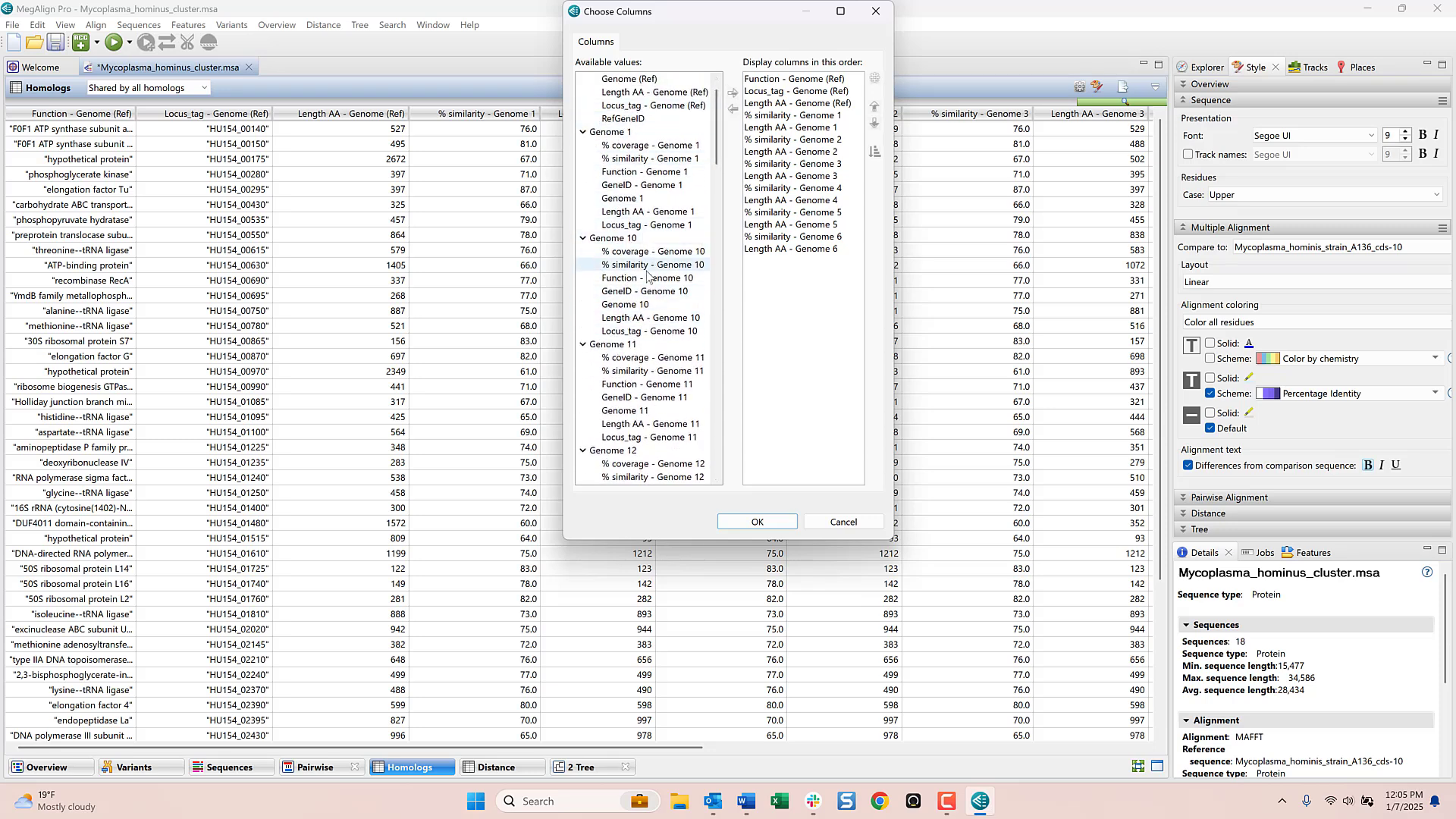
left_click(839, 520)
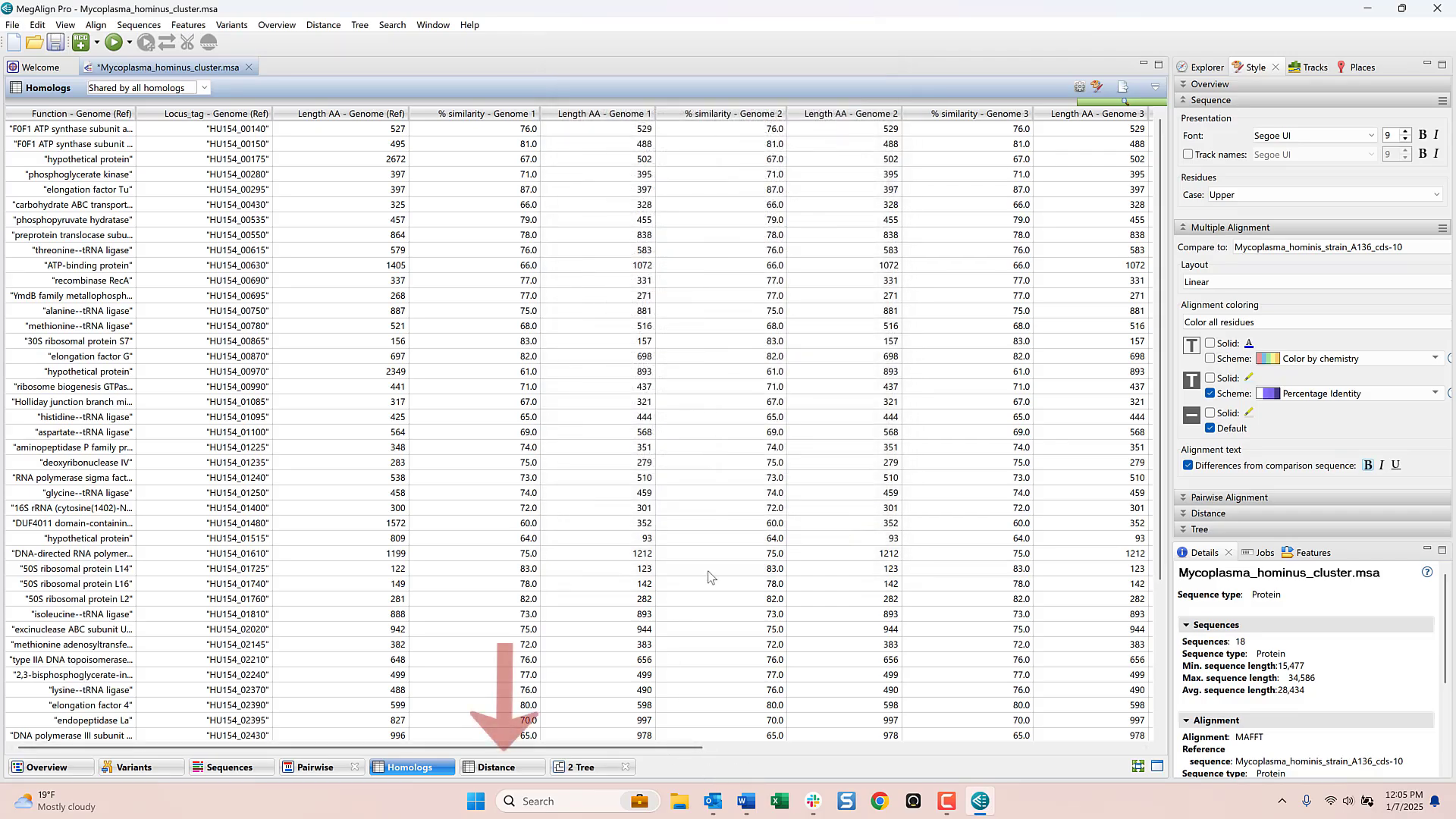
Show the pairwise distance table and order its sequences in ascending order by length.
left_click(520, 768)
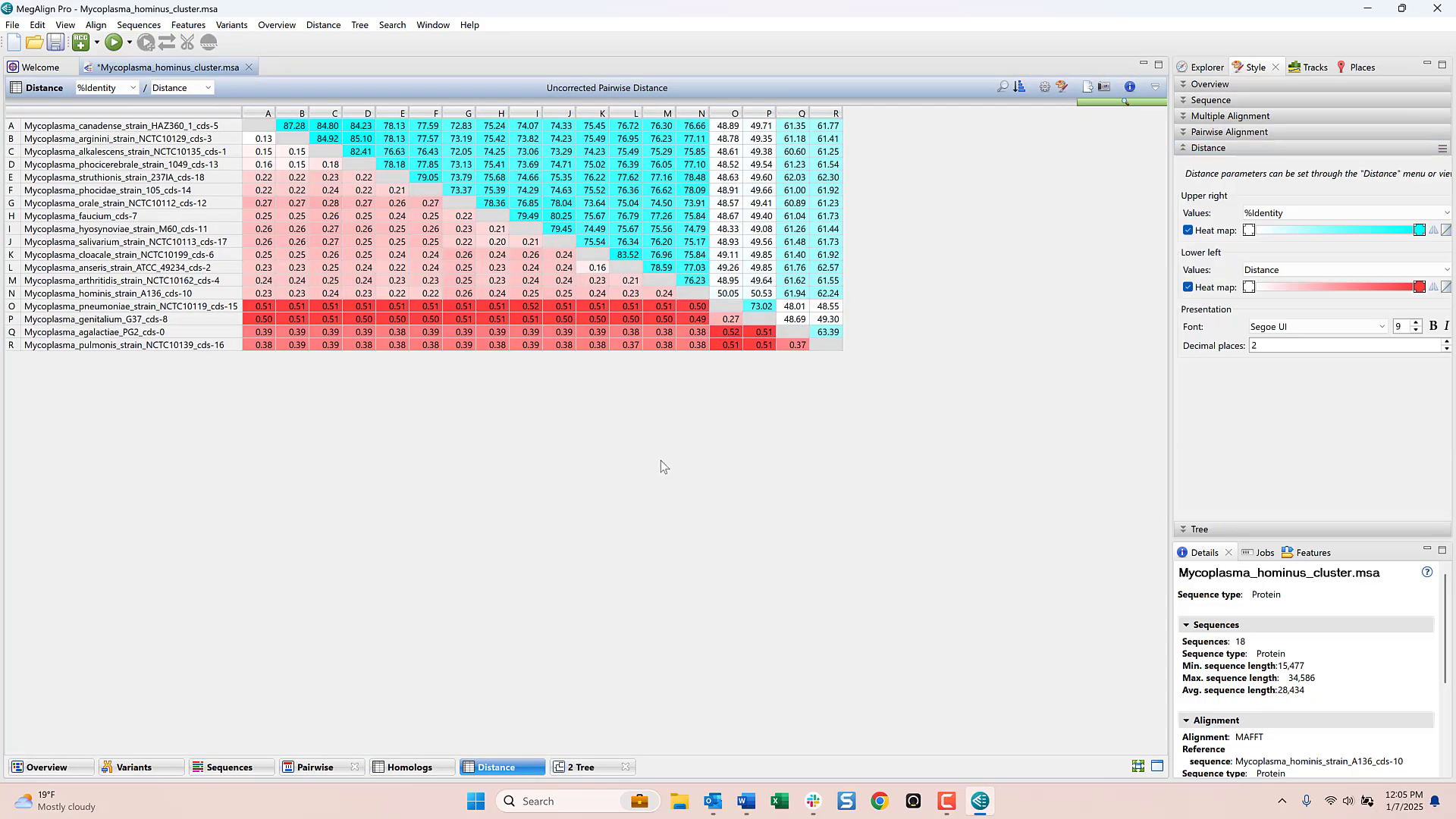
left_click(1019, 86)
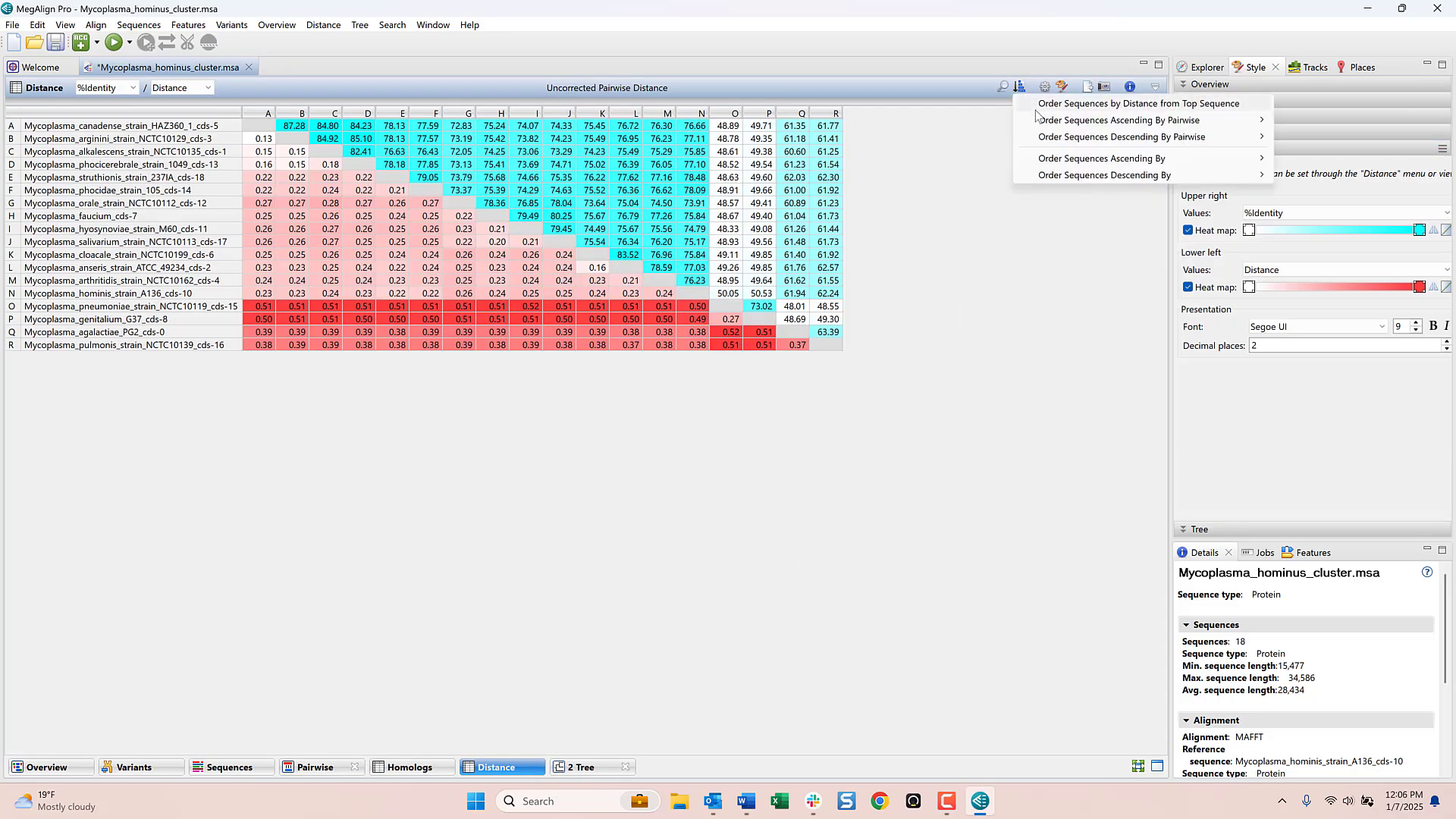
mouse_move(1072, 162)
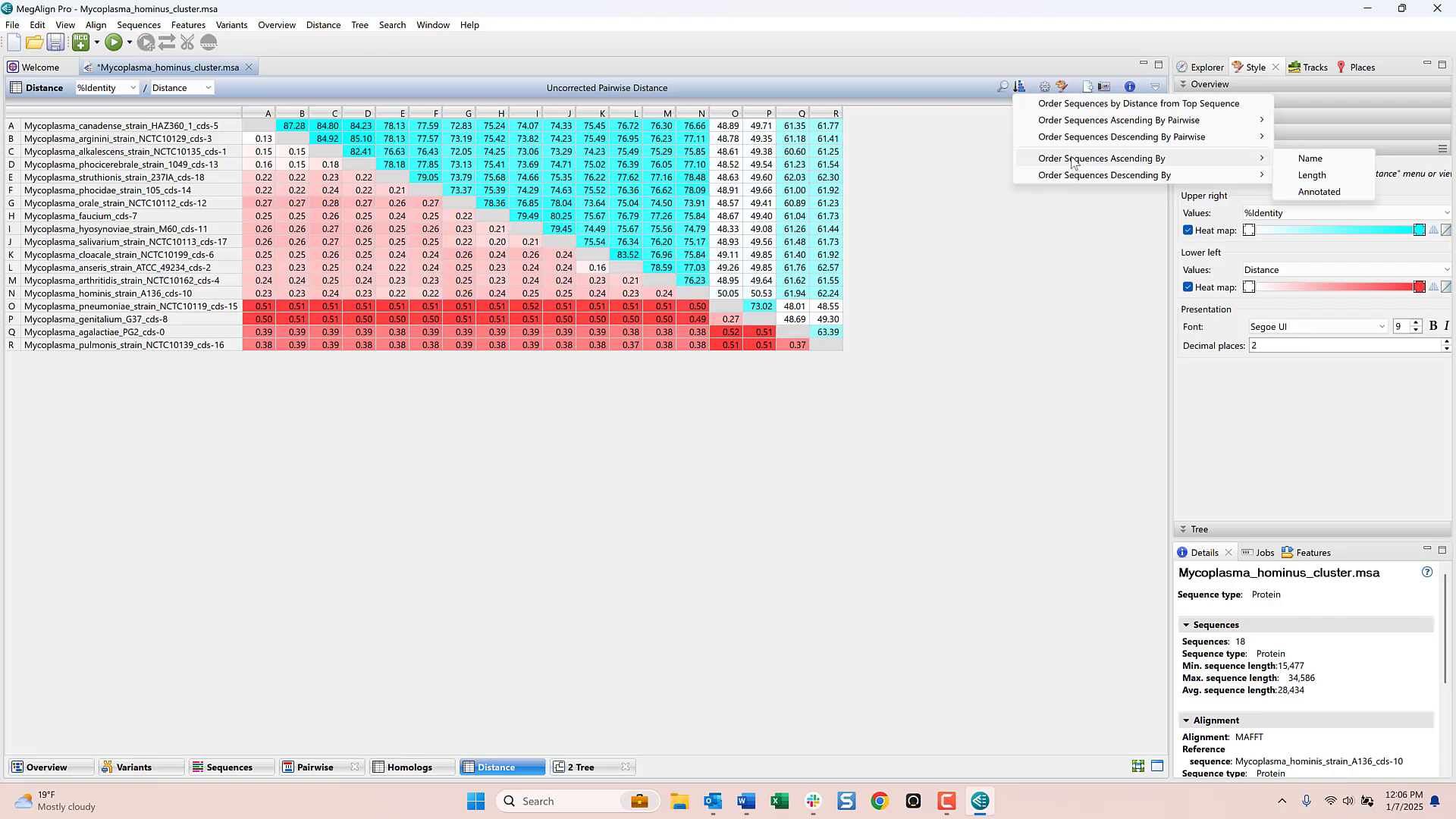
left_click(1312, 176)
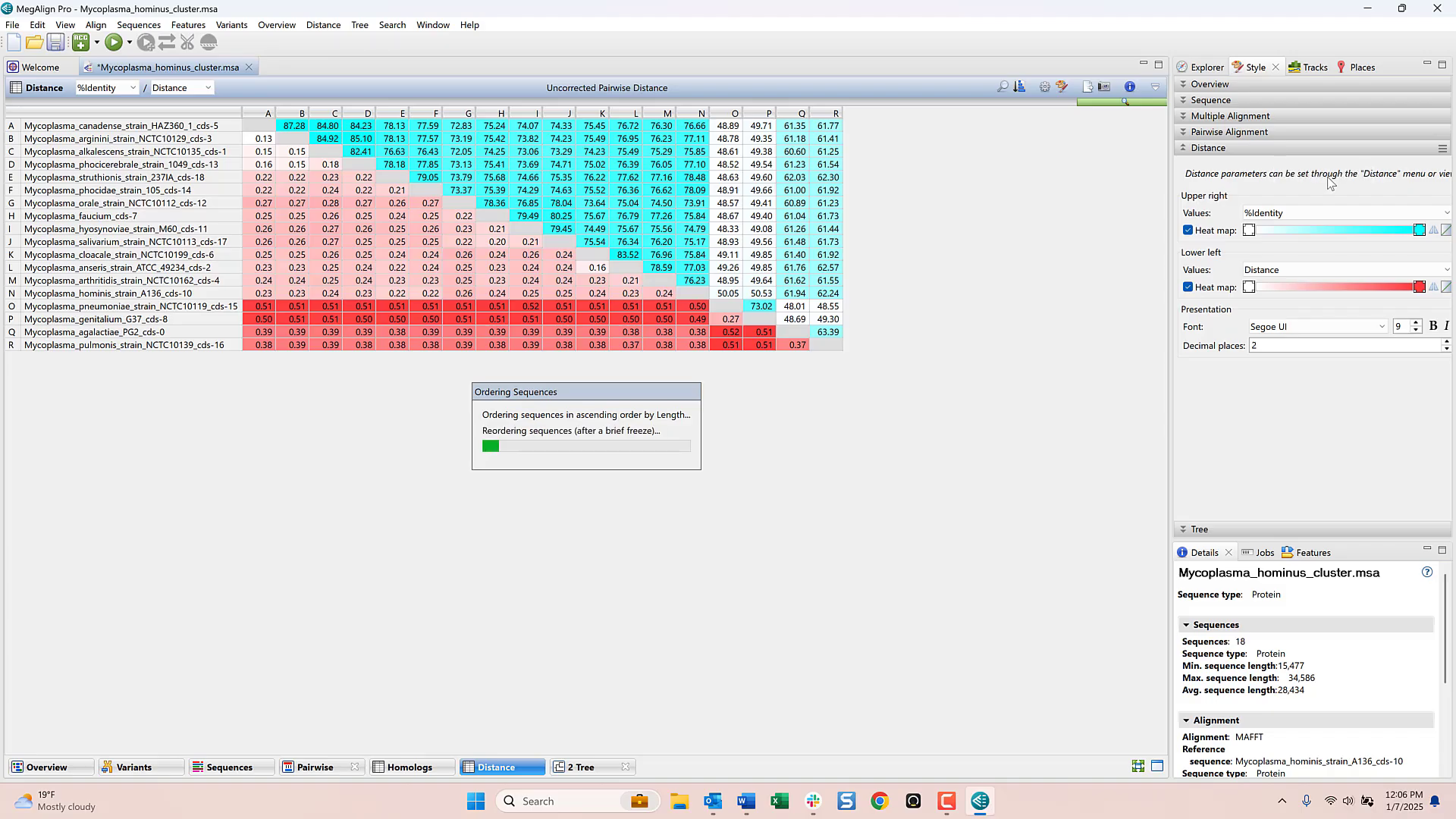
key("Escape")
Set the distance table's upper-right values to %Similar and its lower-left values to Gap length.
left_click(1292, 213)
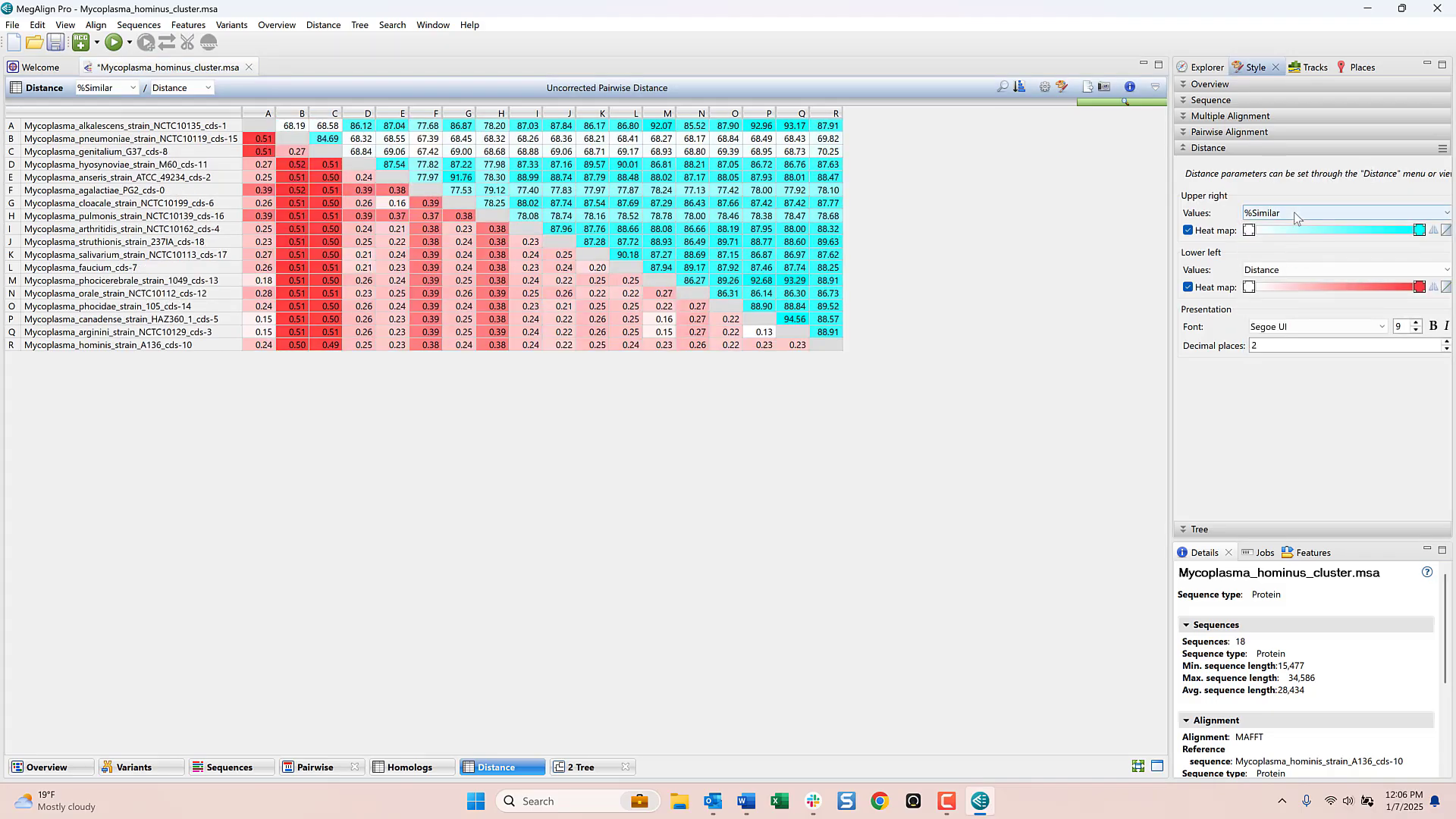
left_click(1292, 229)
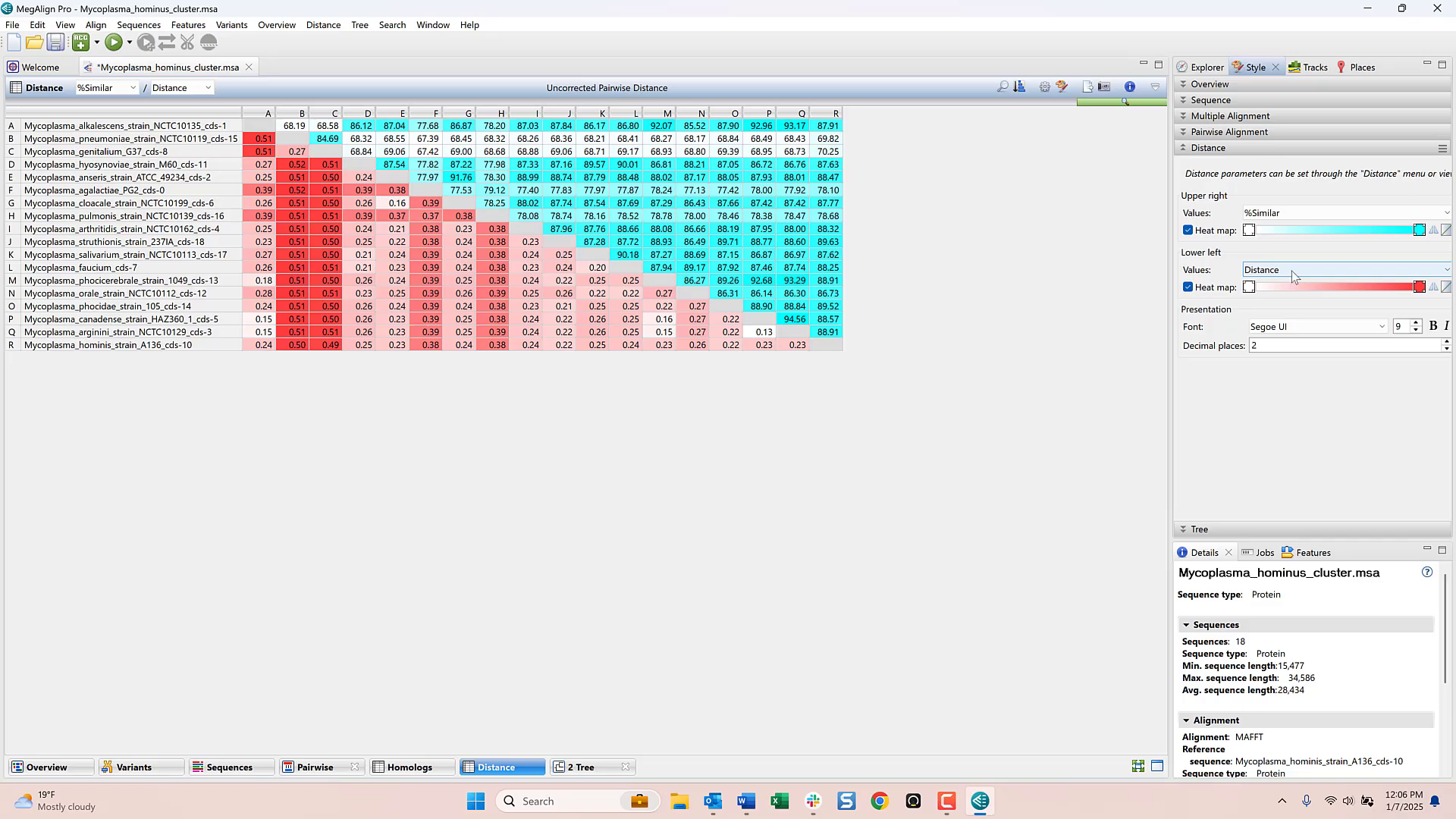
left_click(1292, 270)
left_click(1284, 394)
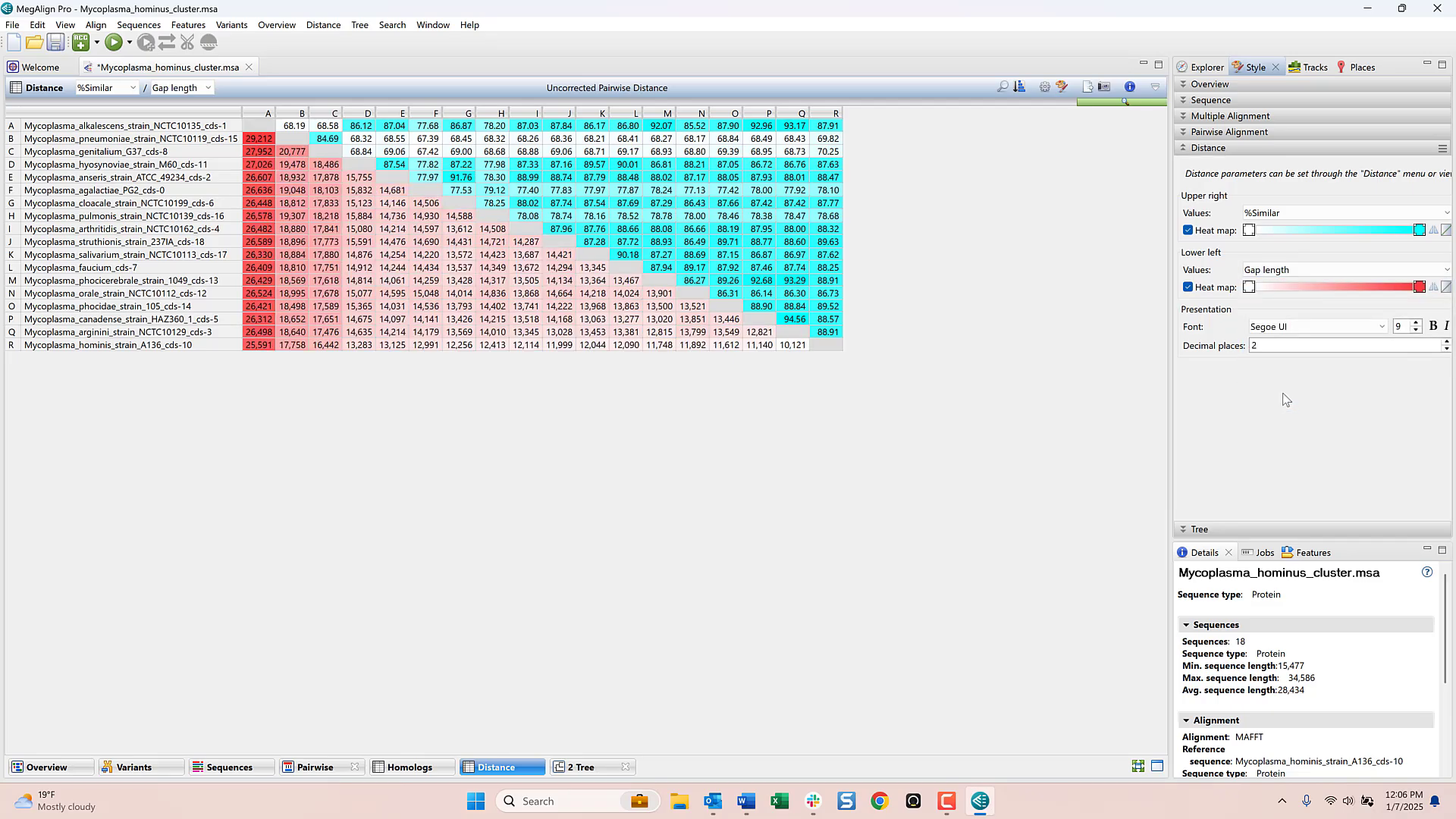
Review the sequence alignment and the homologs table, ending on the RAxML-NG phylogenetic tree.
left_click(241, 768)
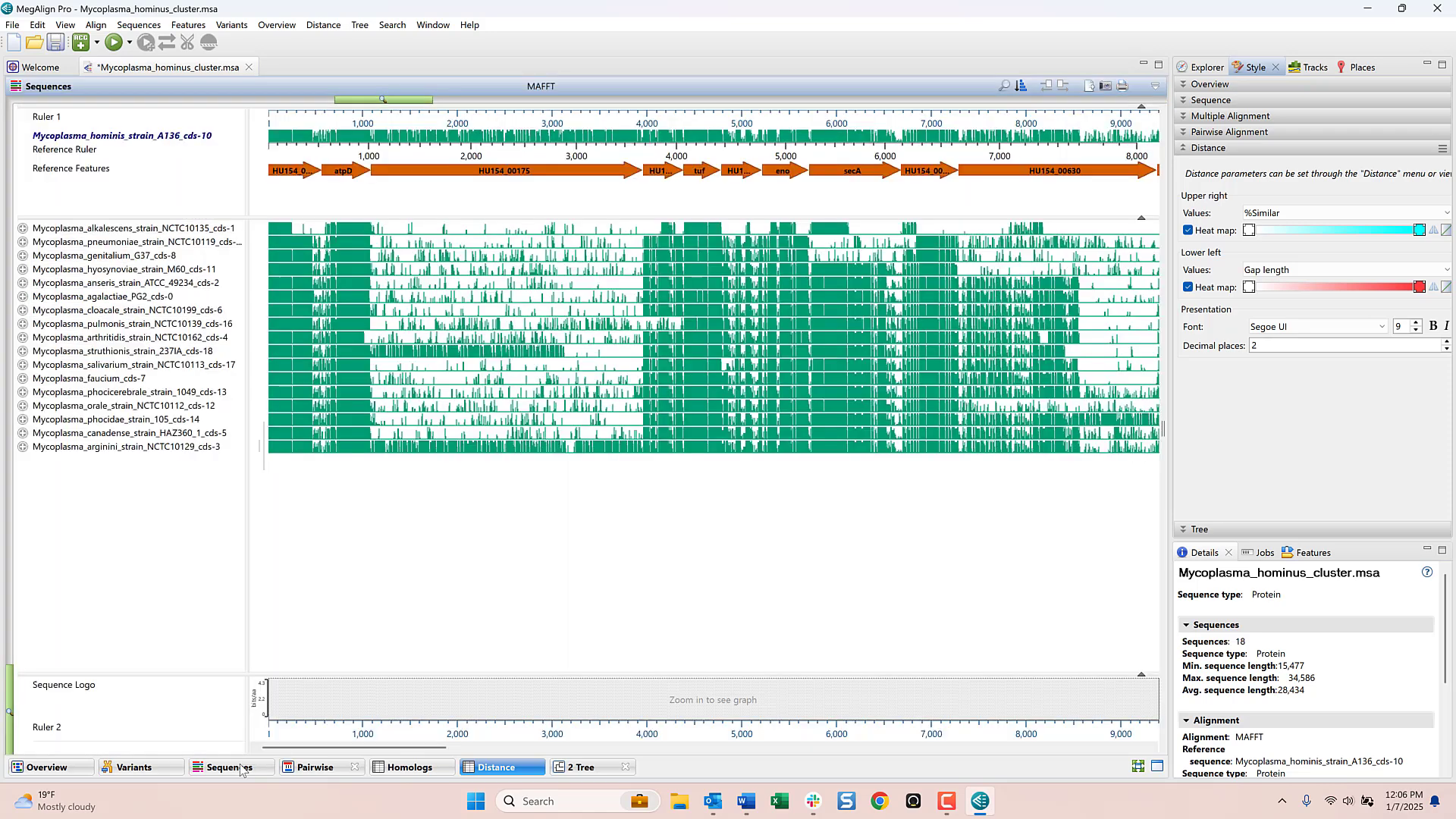
left_click(405, 767)
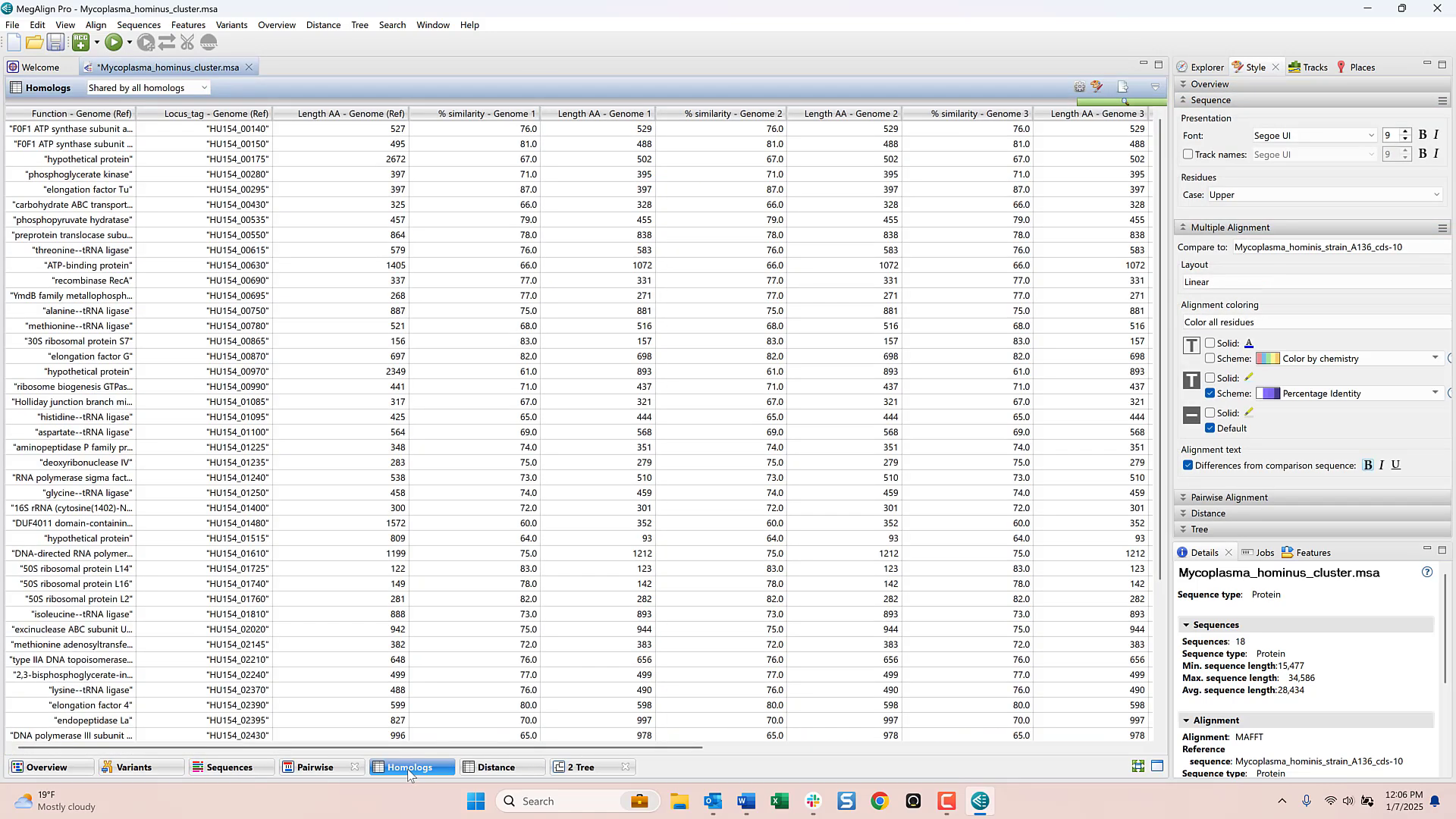
left_click(580, 768)
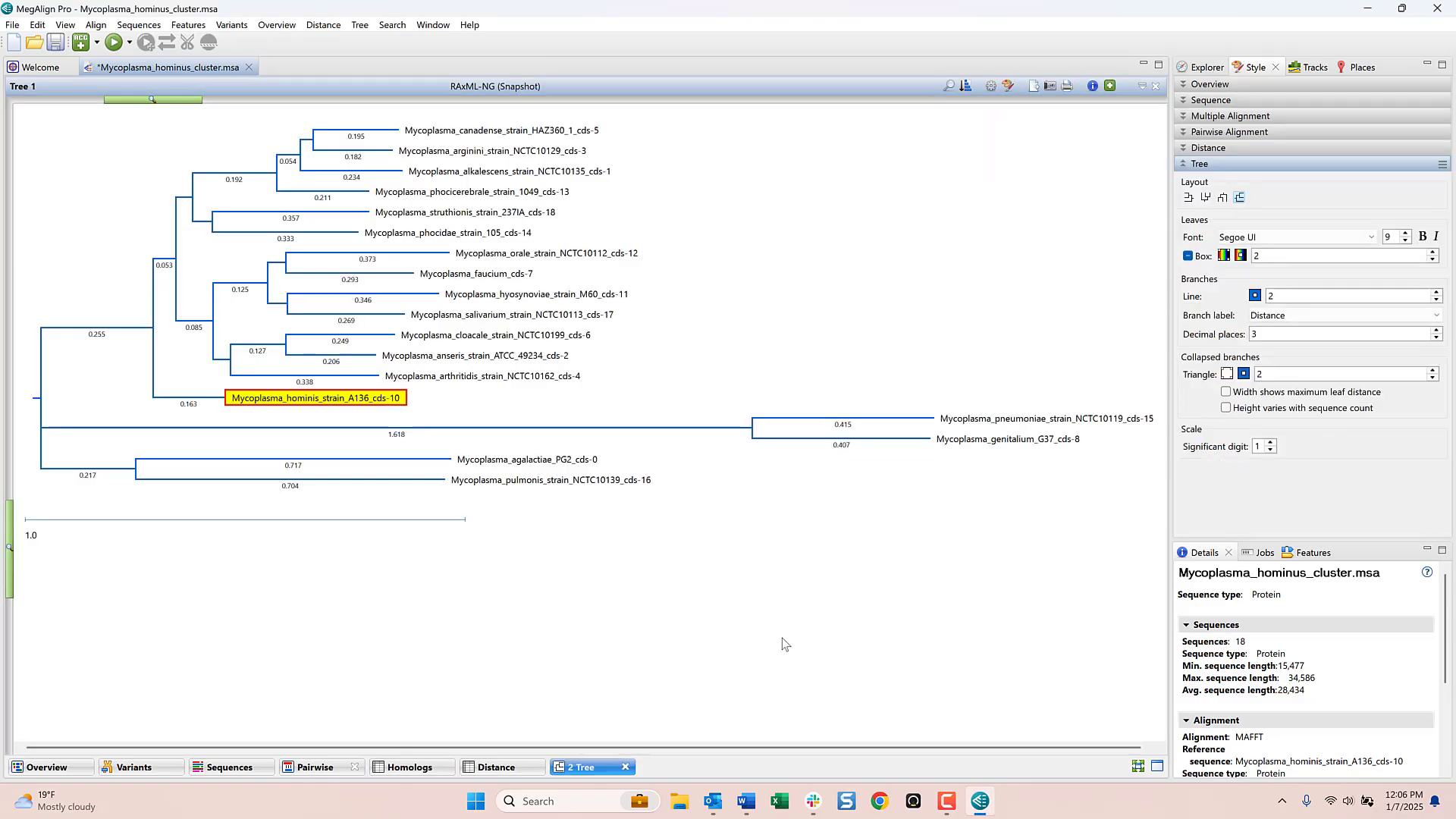